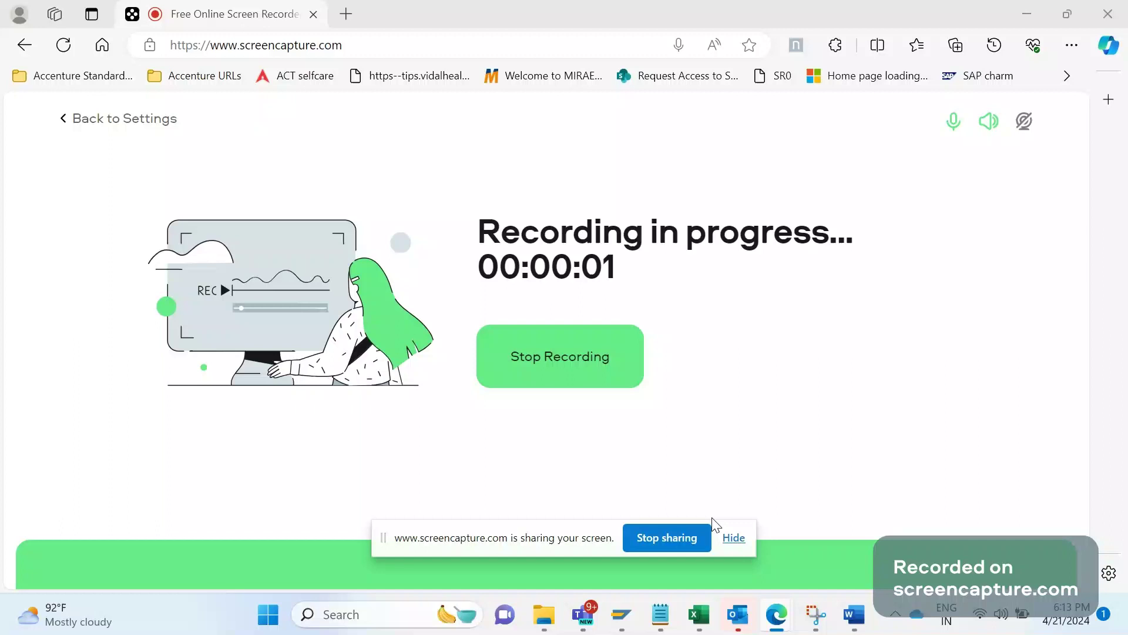
Hide the screen-sharing notice and bring the Document1 Word requirements document to the front.
{"action": "left_click", "coordinate": [733, 537]}
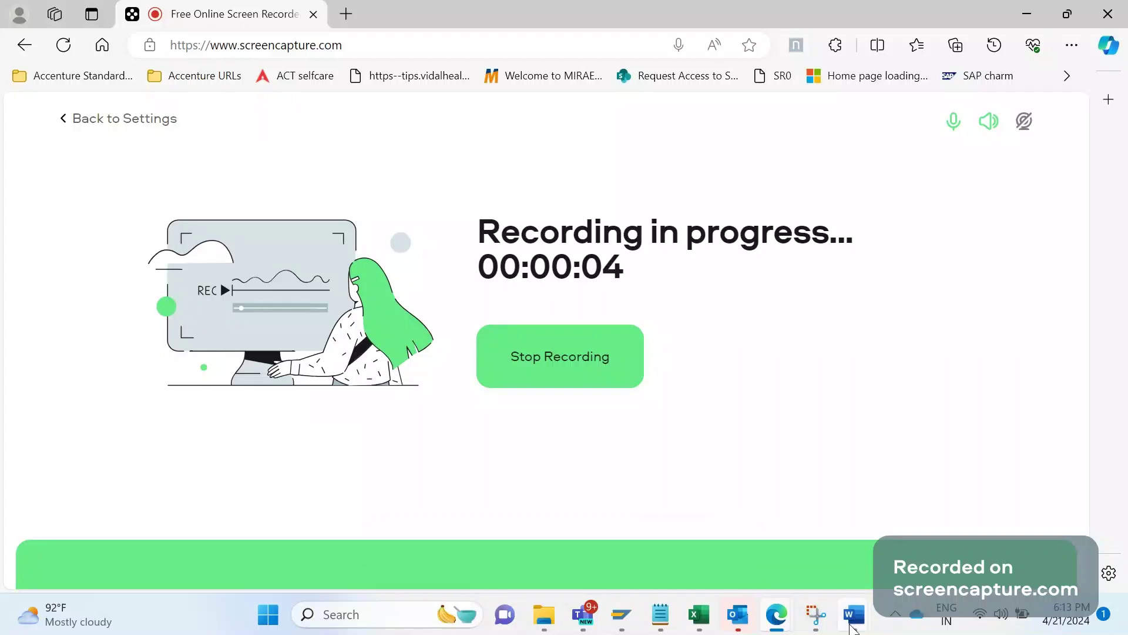
{"action": "mouse_move", "coordinate": [852, 628]}
{"action": "left_click", "coordinate": [653, 552]}
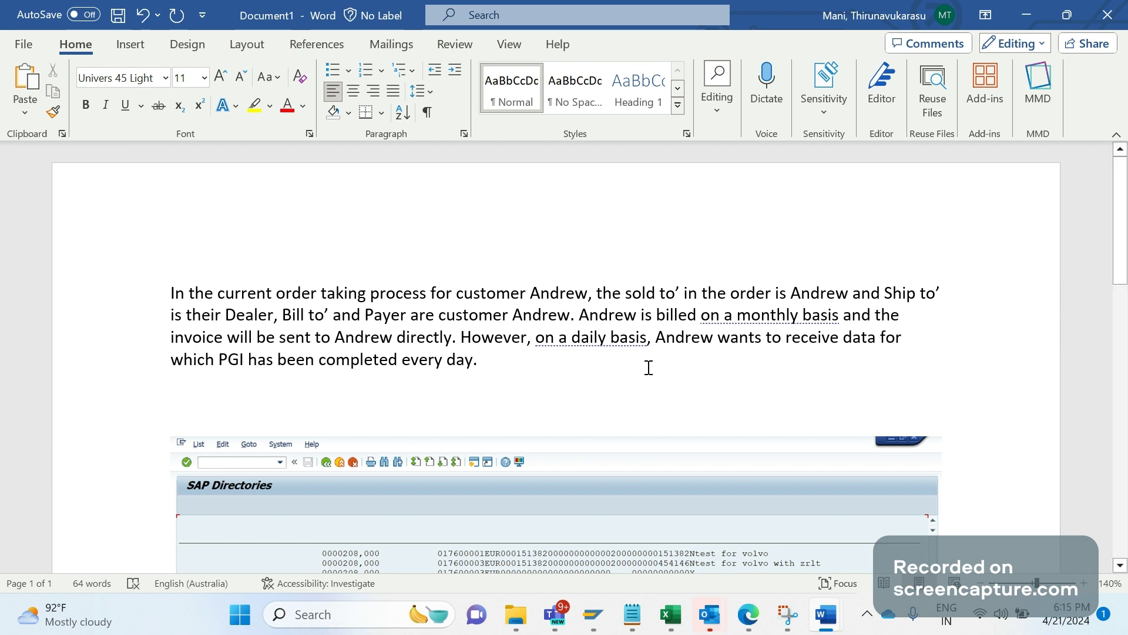
Add numbered step 1: define factory calendar in SCAL, assign it under the Payer customer's billing tab.
{"action": "key", "text": "Return"}
{"action": "key", "text": "Return"}
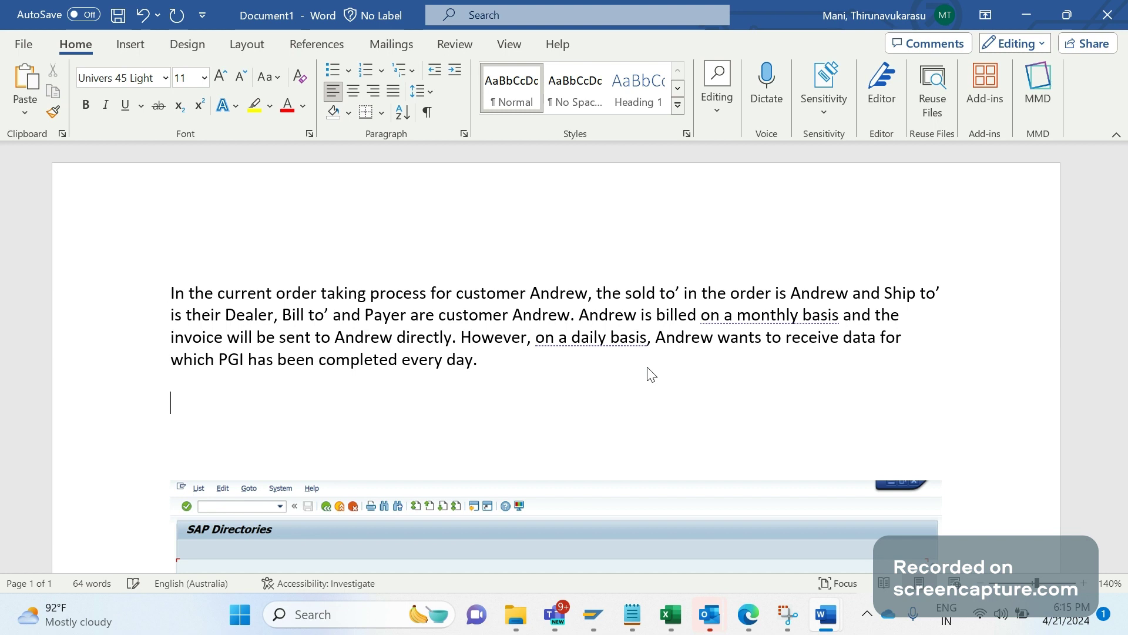
{"action": "type", "text": "1."}
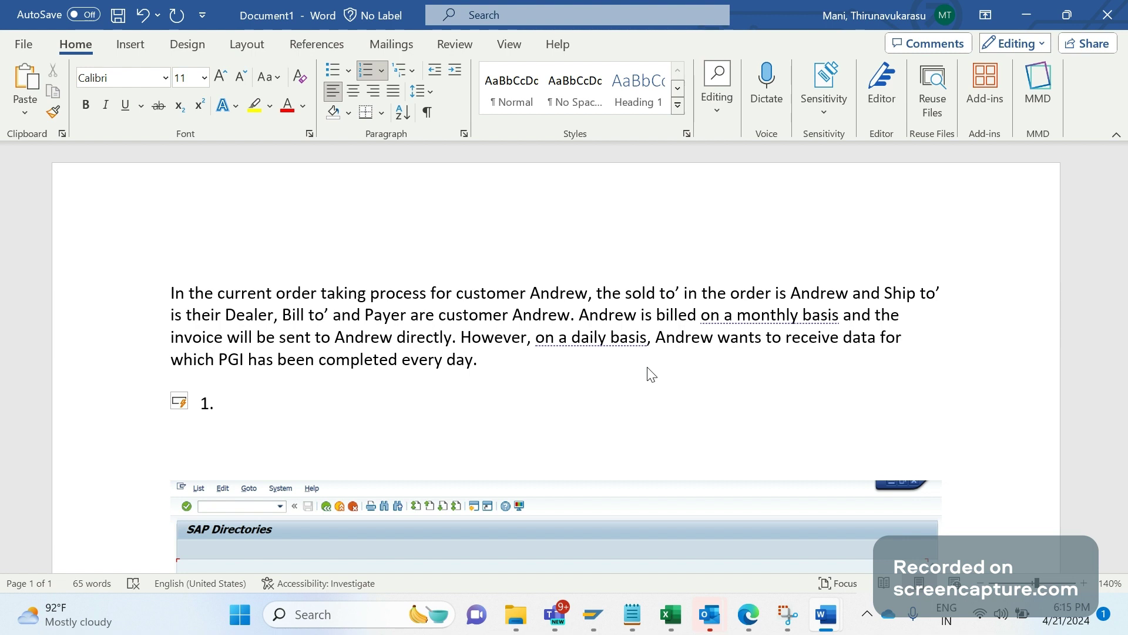
{"action": "type", "text": "Define factory calendar "}
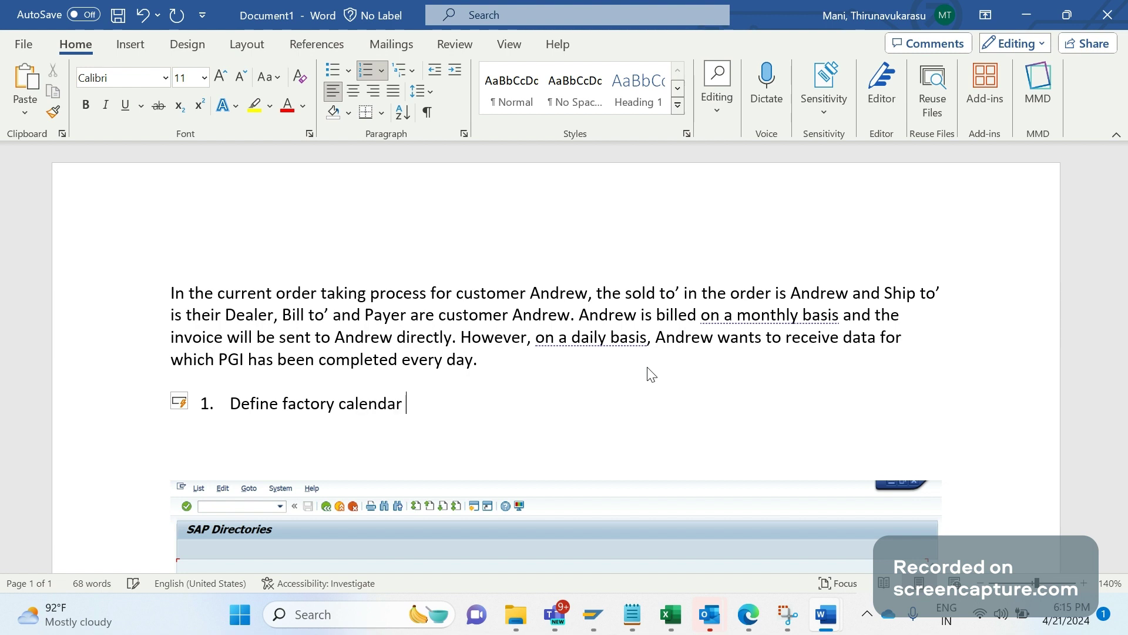
{"action": "type", "text": "in SCAL trans"}
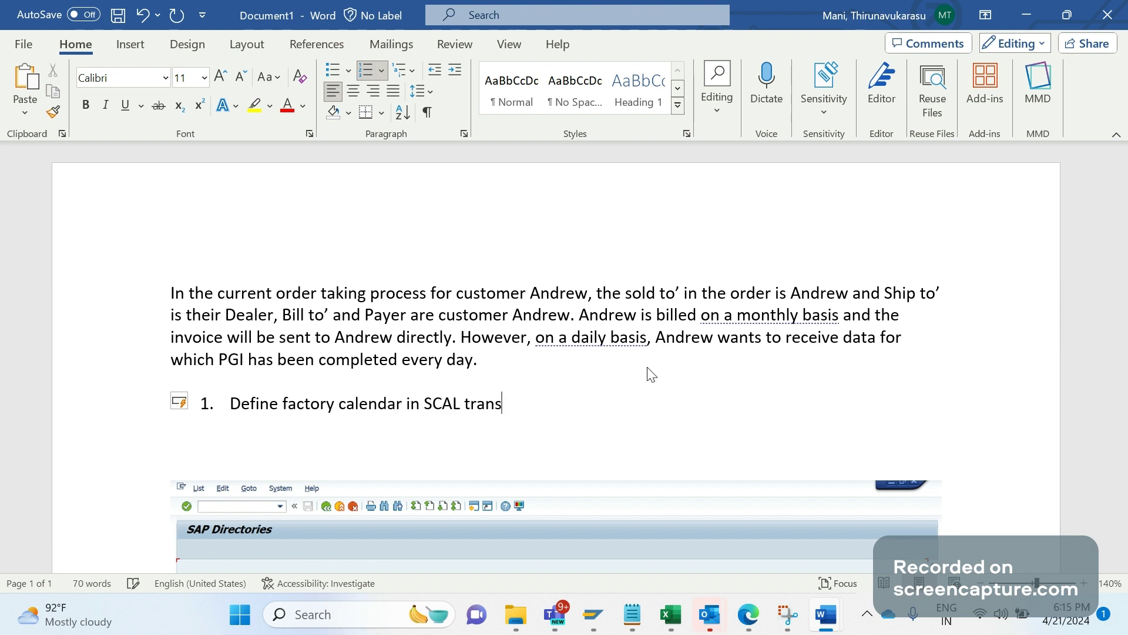
{"action": "type", "text": "catoin co"}
{"action": "key", "text": "BackSpace"}
{"action": "key", "text": "BackSpace"}
{"action": "key", "text": "BackSpace"}
{"action": "key", "text": "BackSpace"}
{"action": "key", "text": "BackSpace"}
{"action": "key", "text": "BackSpace"}
{"action": "type", "text": "ion code and a"}
{"action": "type", "text": "i"}
{"action": "key", "text": "BackSpace"}
{"action": "type", "text": "si"}
{"action": "key", "text": "BackSpace"}
{"action": "type", "text": "sign it into Payer c"}
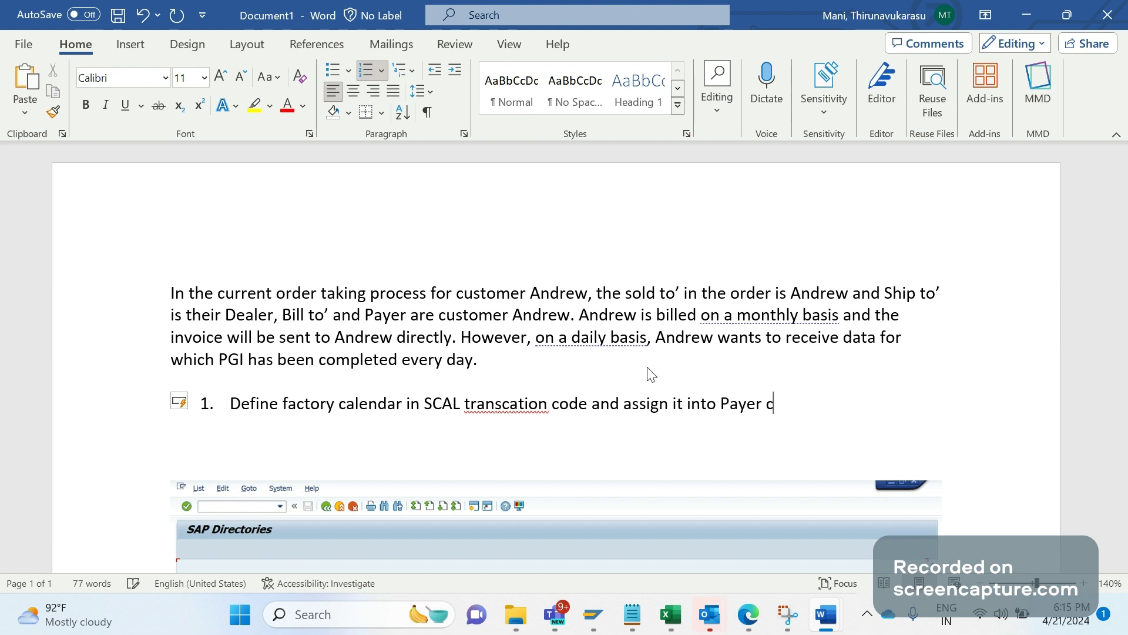
{"action": "type", "text": "ustomer  under b"}
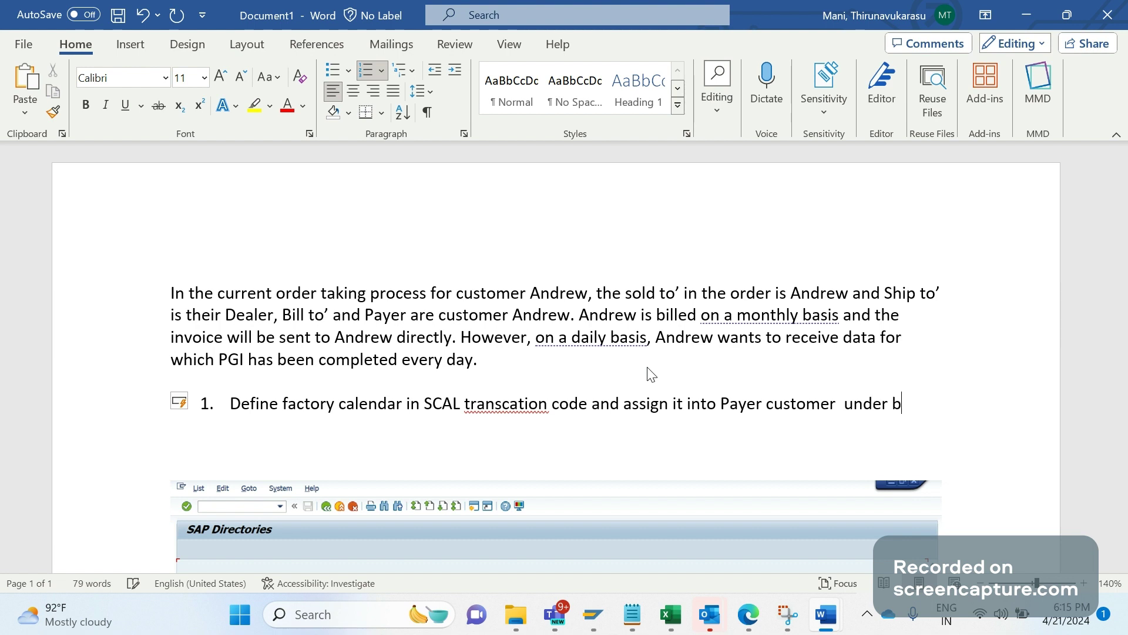
{"action": "type", "text": "illing tab"}
Filter the SAP Logon list for s4 and open the S4HANA system.
{"action": "mouse_move", "coordinate": [593, 614]}
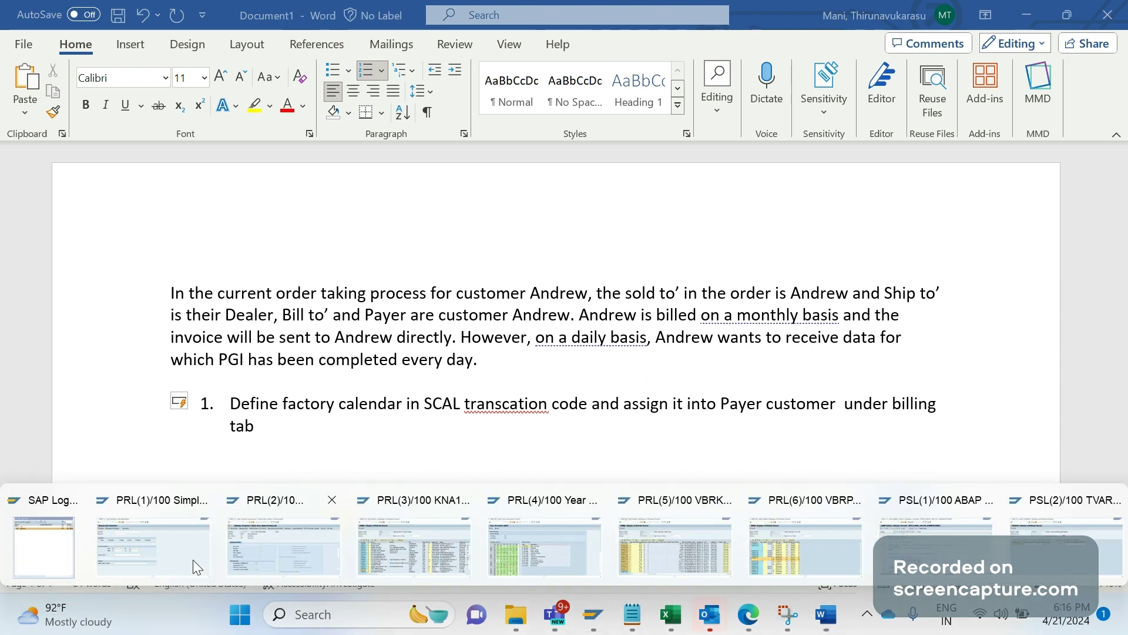
{"action": "left_click", "coordinate": [76, 549]}
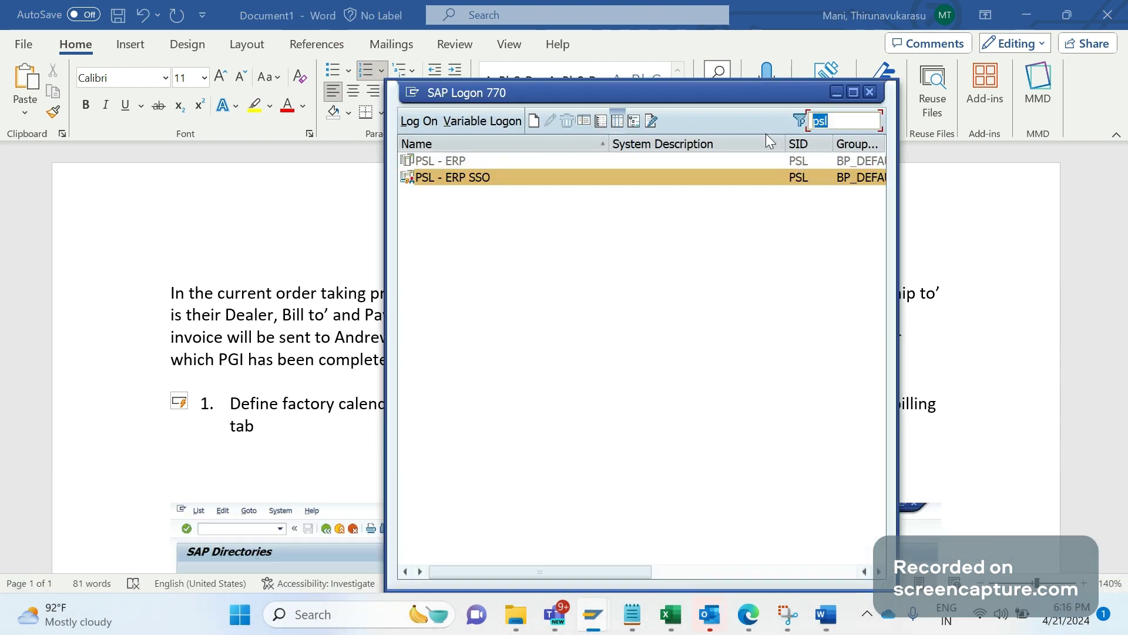
{"action": "type", "text": "s4"}
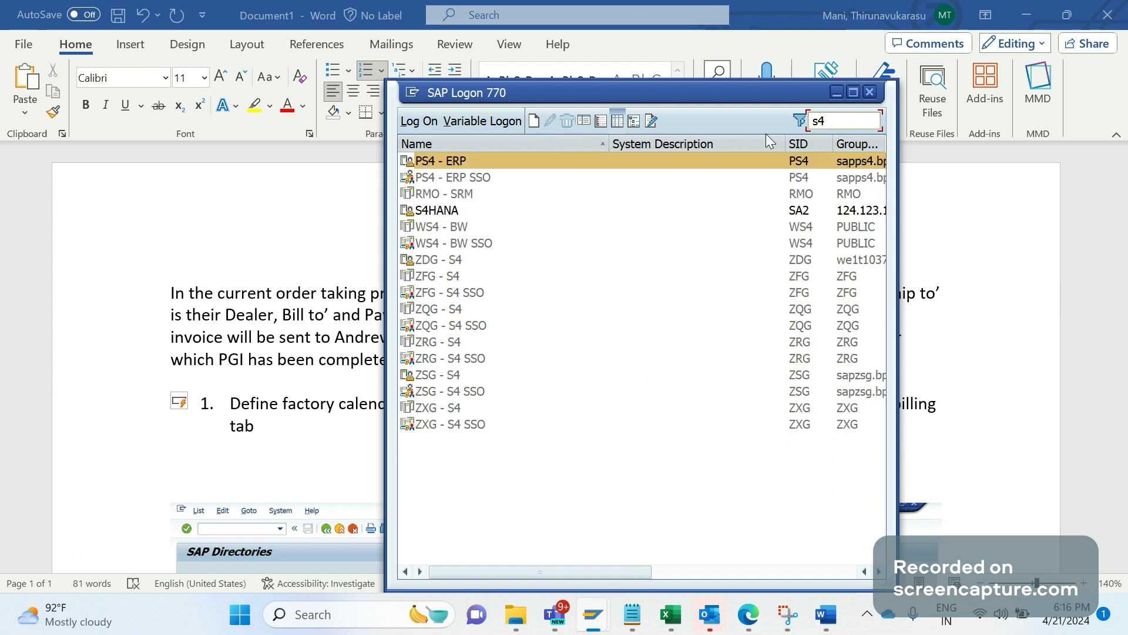
{"action": "left_click", "coordinate": [442, 211]}
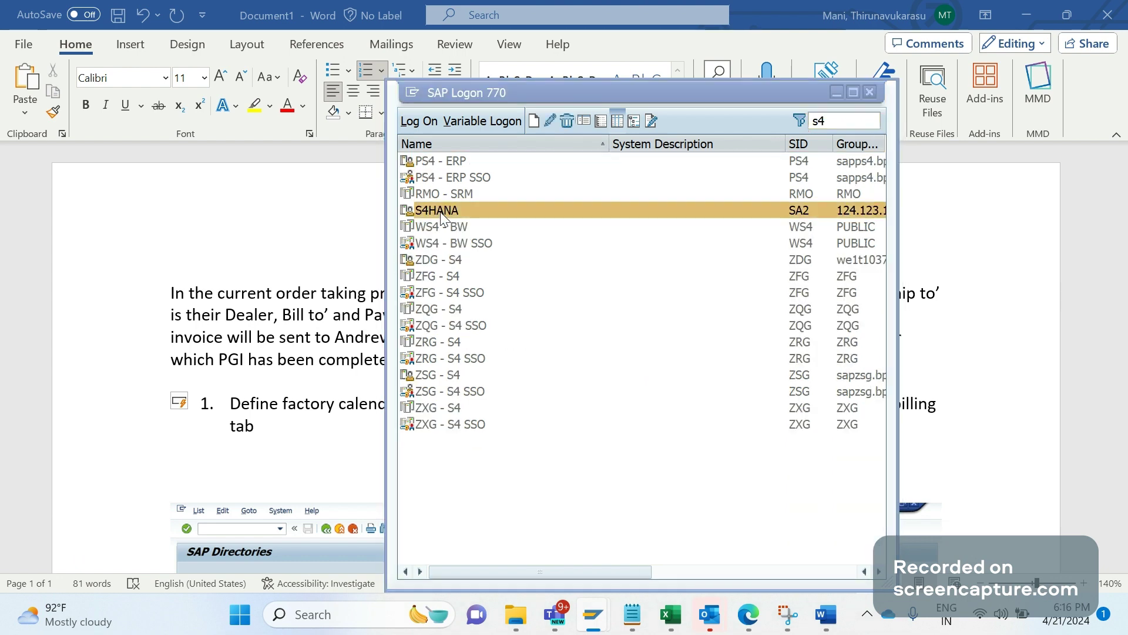
{"action": "double_click", "coordinate": [442, 217]}
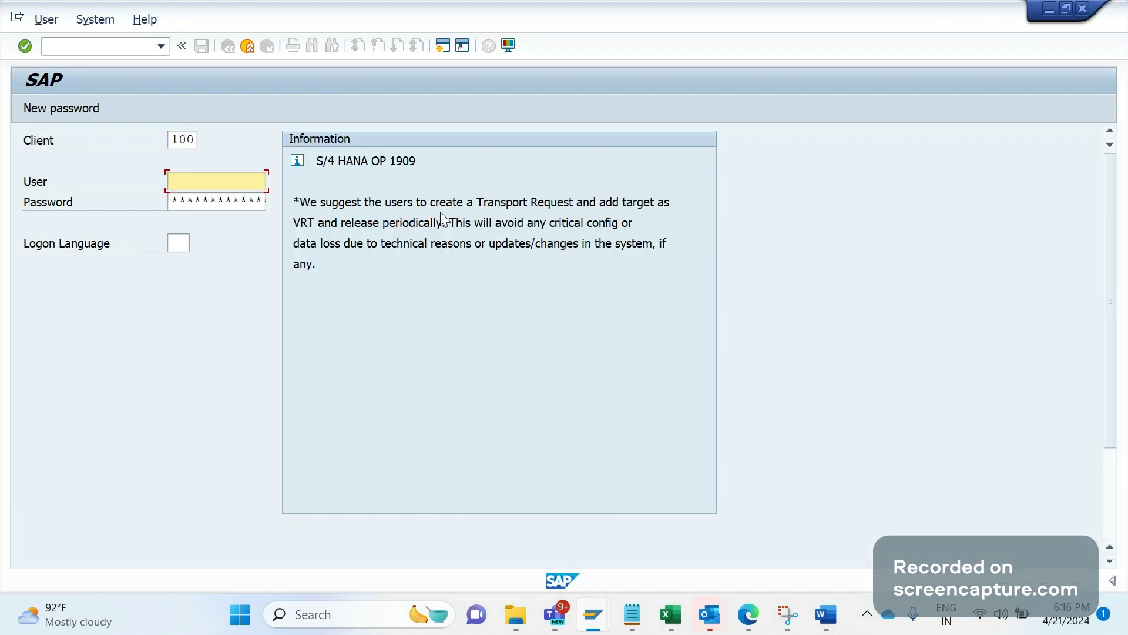
Log on to client 100 with the saved user name and the account password.
{"action": "key", "text": "BackSpace"}
{"action": "key", "text": "Return"}
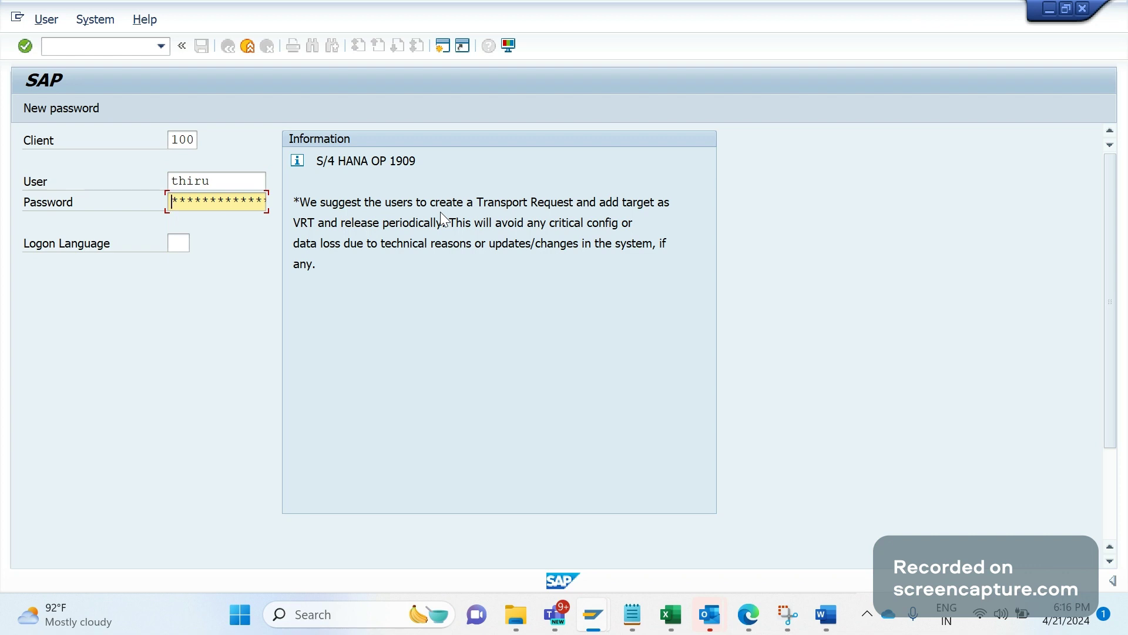
{"action": "key", "text": "Right"}
{"action": "key", "text": "Right"}
{"action": "key", "text": "Right"}
{"action": "key", "text": "Right"}
{"action": "key", "text": "Right"}
{"action": "key", "text": "Right"}
{"action": "key", "text": "Right"}
{"action": "key", "text": "Return"}
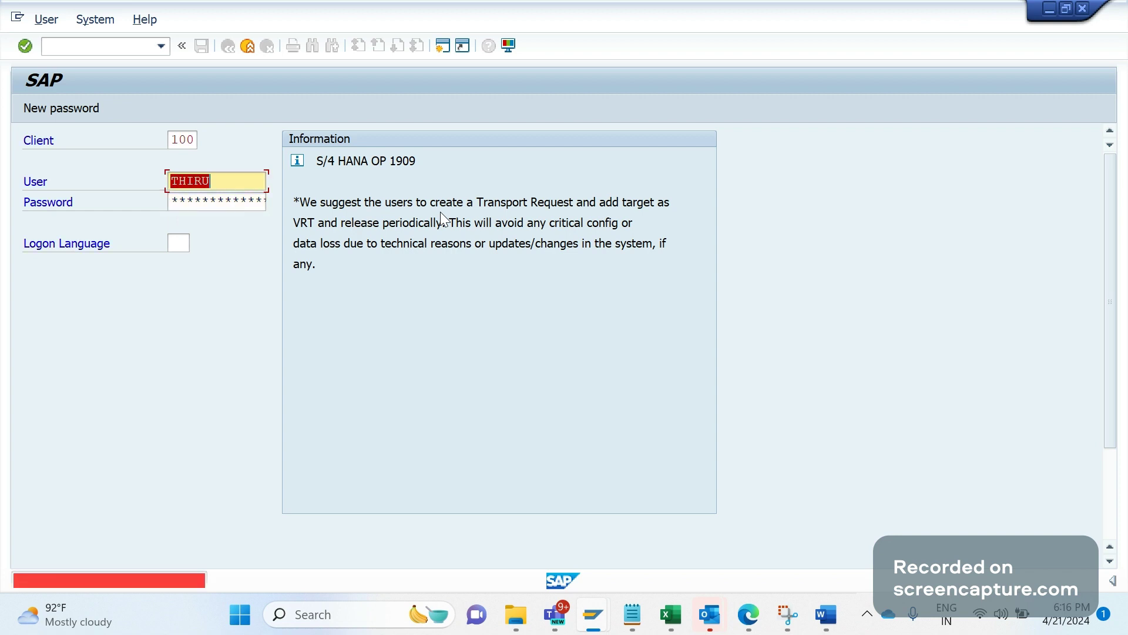
{"action": "type", "text": "*******"}
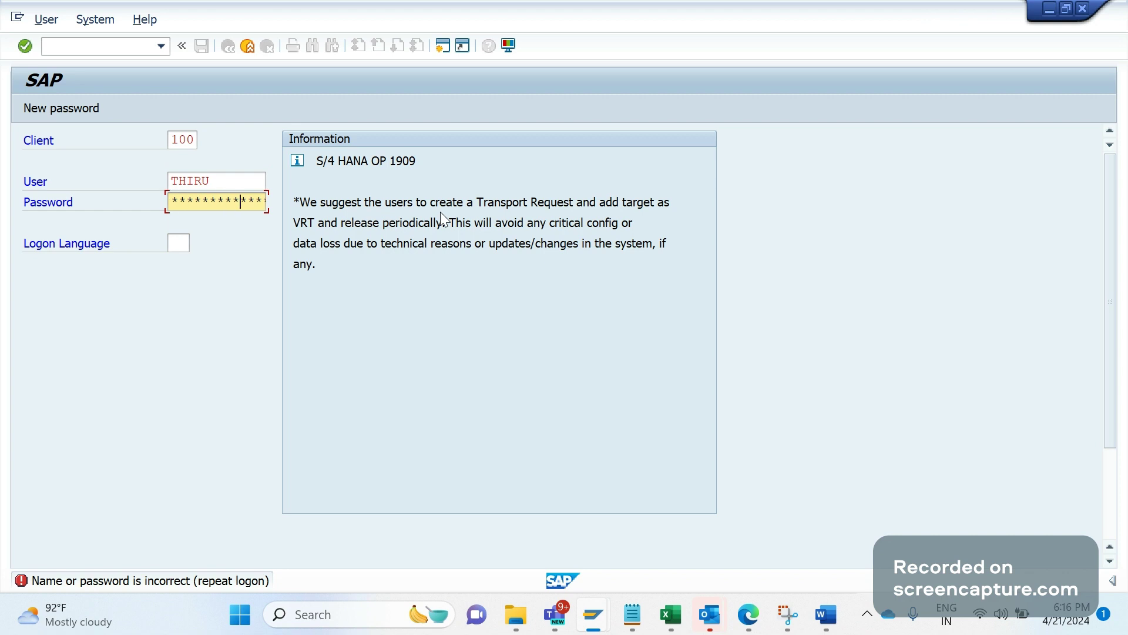
{"action": "type", "text": "***"}
{"action": "key", "text": "Return"}
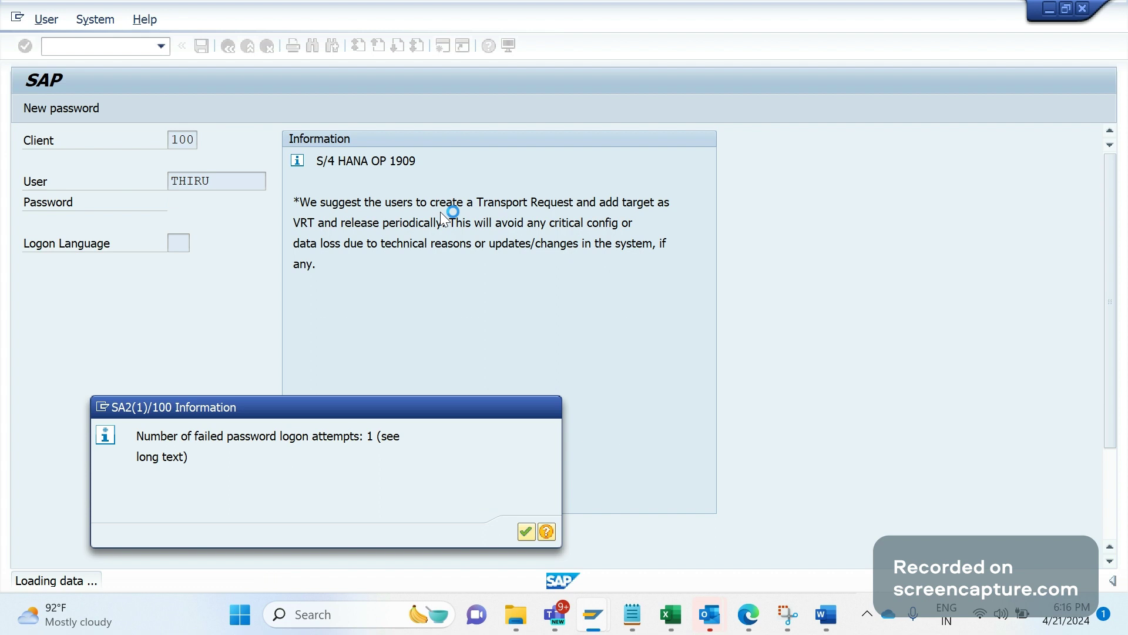
Display standard sales order 1 with transaction VA03.
{"action": "type", "text": "va0"}
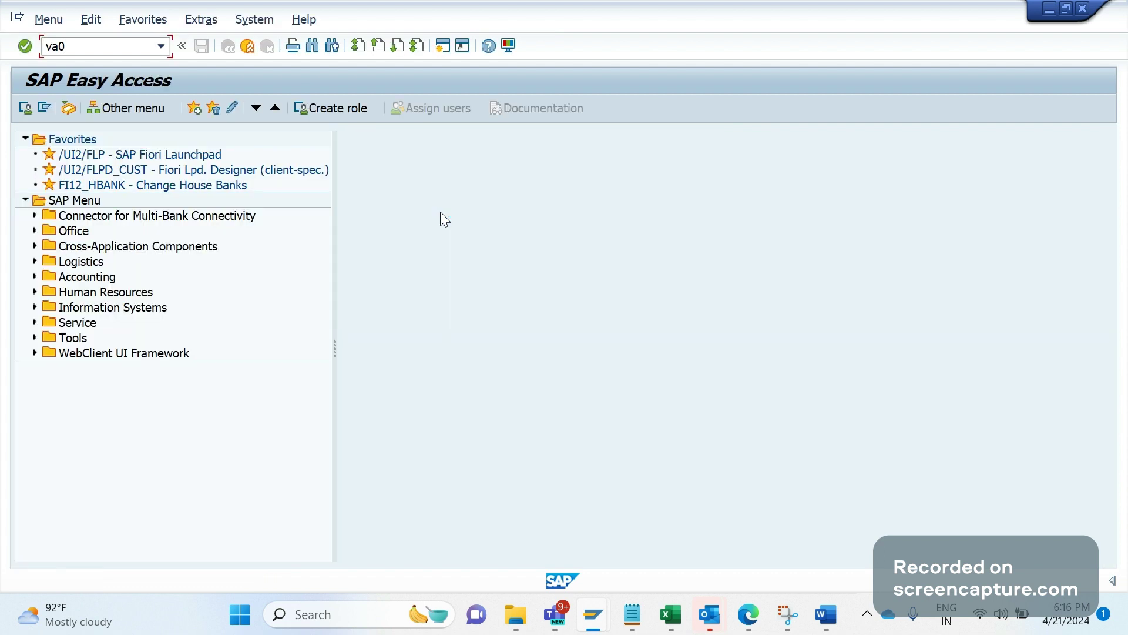
{"action": "type", "text": "3"}
{"action": "key", "text": "Return"}
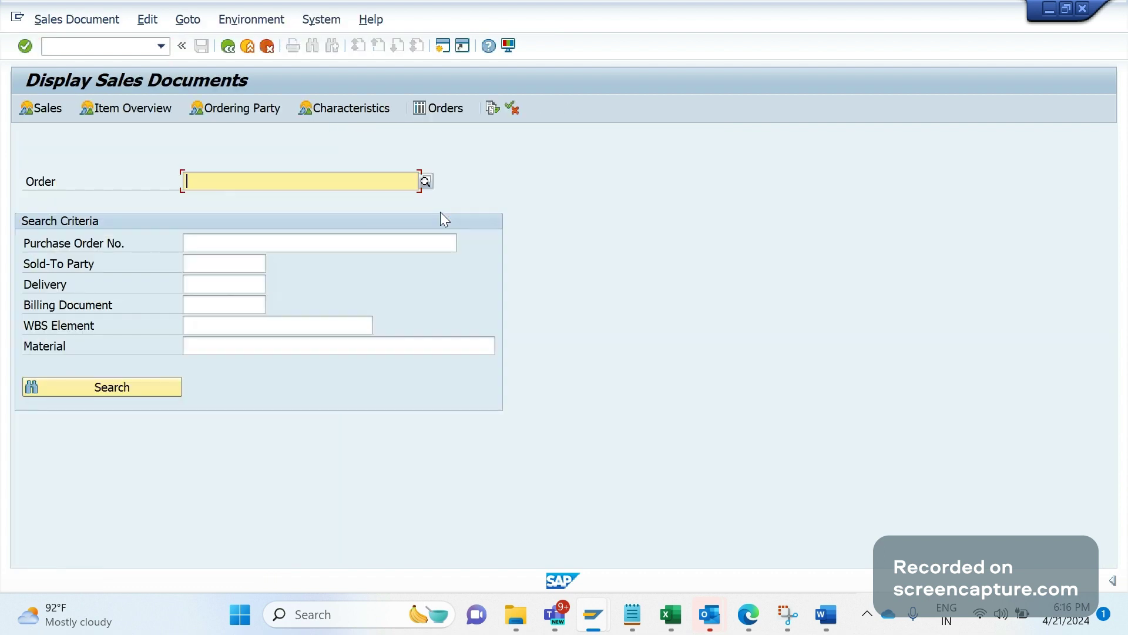
{"action": "key", "text": "BackSpace"}
{"action": "type", "text": "1"}
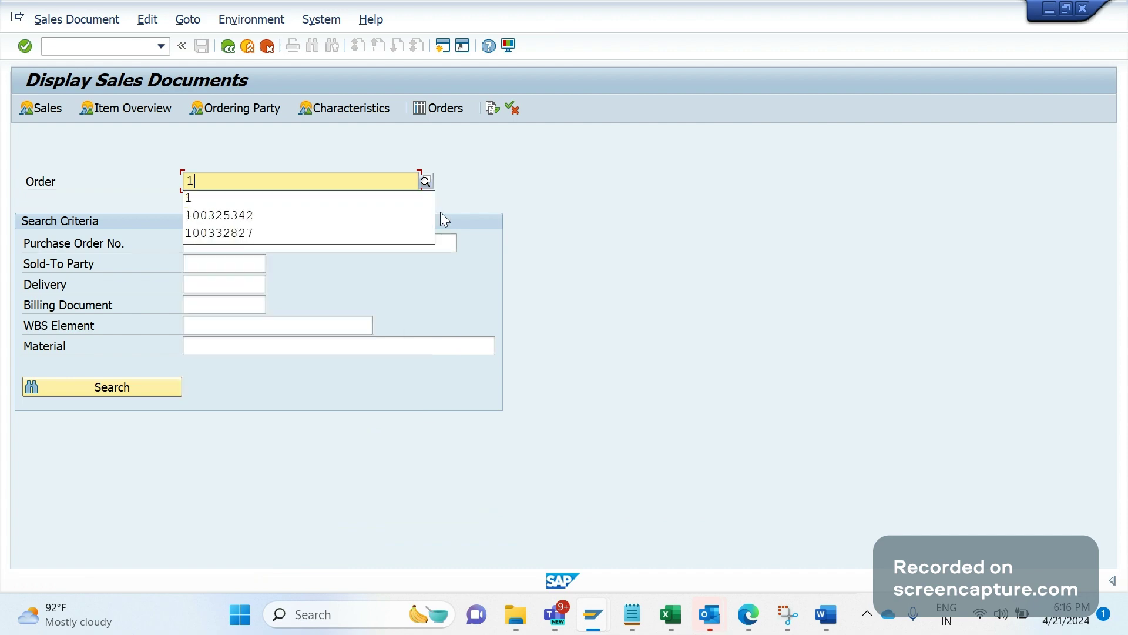
{"action": "key", "text": "Return"}
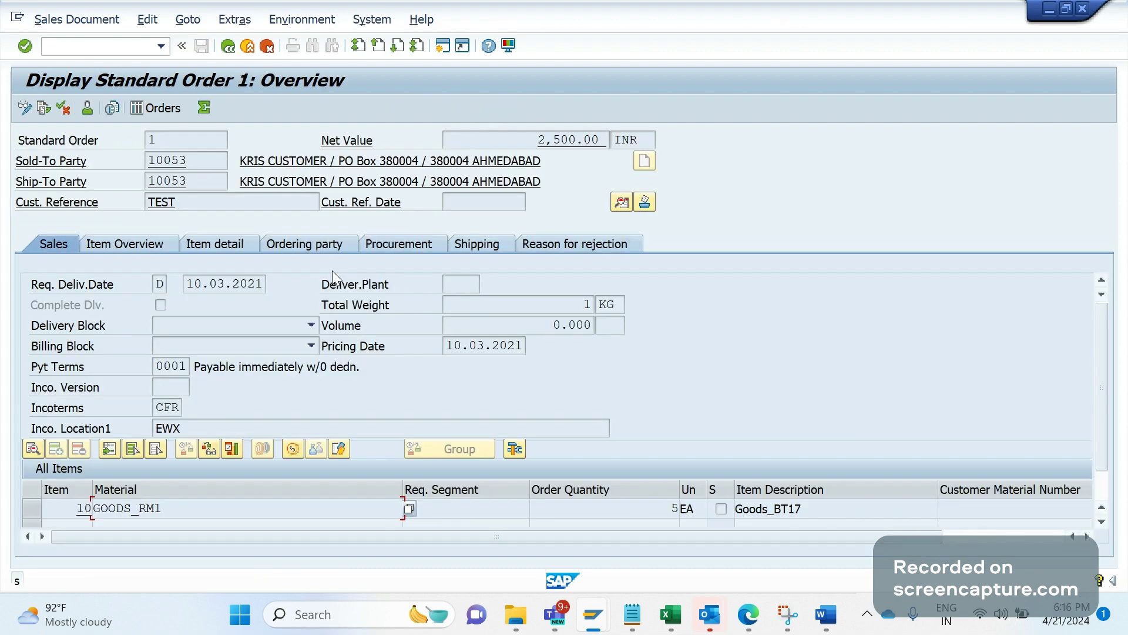
Show the order's sold-to party via Environment > Partner > Display Sold-To Party.
{"action": "left_click", "coordinate": [235, 20]}
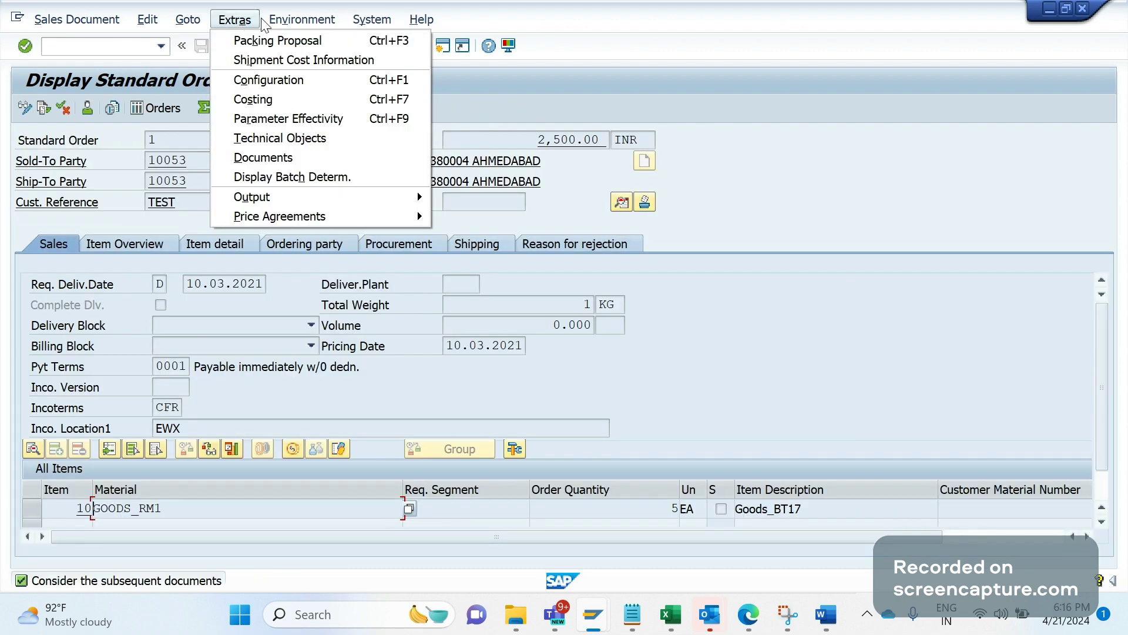
{"action": "mouse_move", "coordinate": [271, 25]}
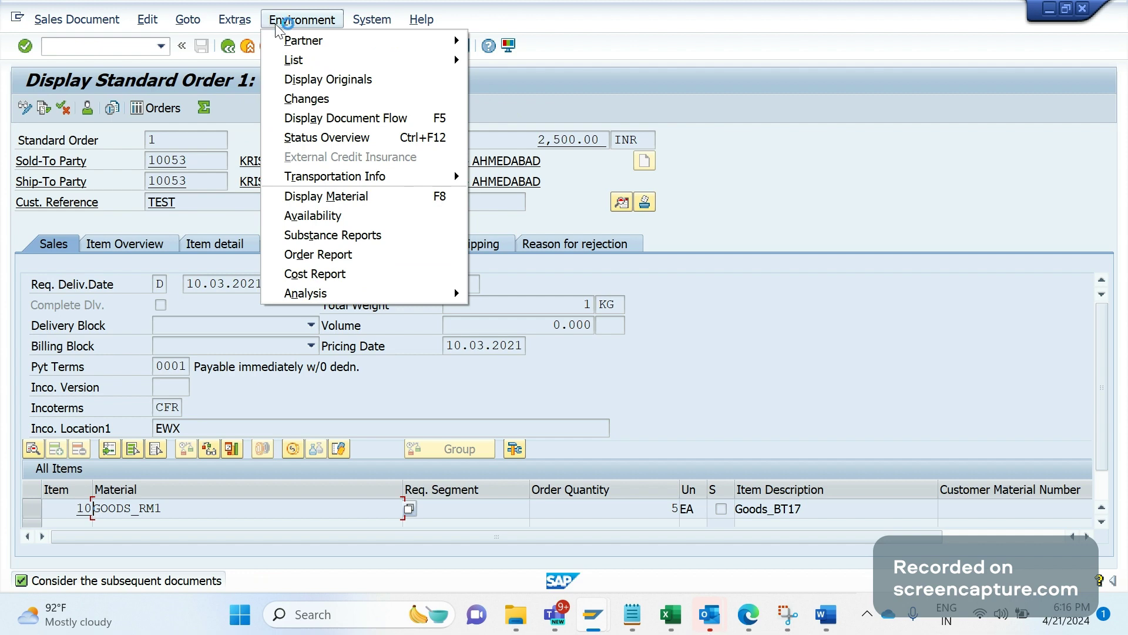
{"action": "mouse_move", "coordinate": [303, 40]}
{"action": "left_click", "coordinate": [519, 60]}
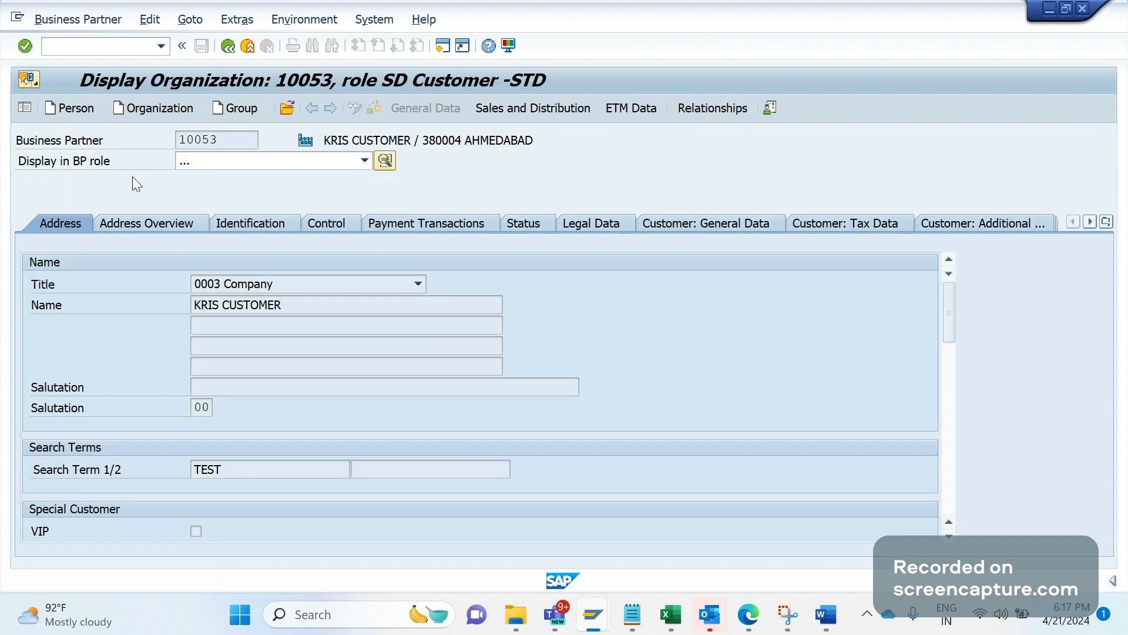
Show partner 10053's Sales and Distribution billing data for KRIS/K8/K8 and focus Invoicing Dates.
{"action": "left_click", "coordinate": [524, 111]}
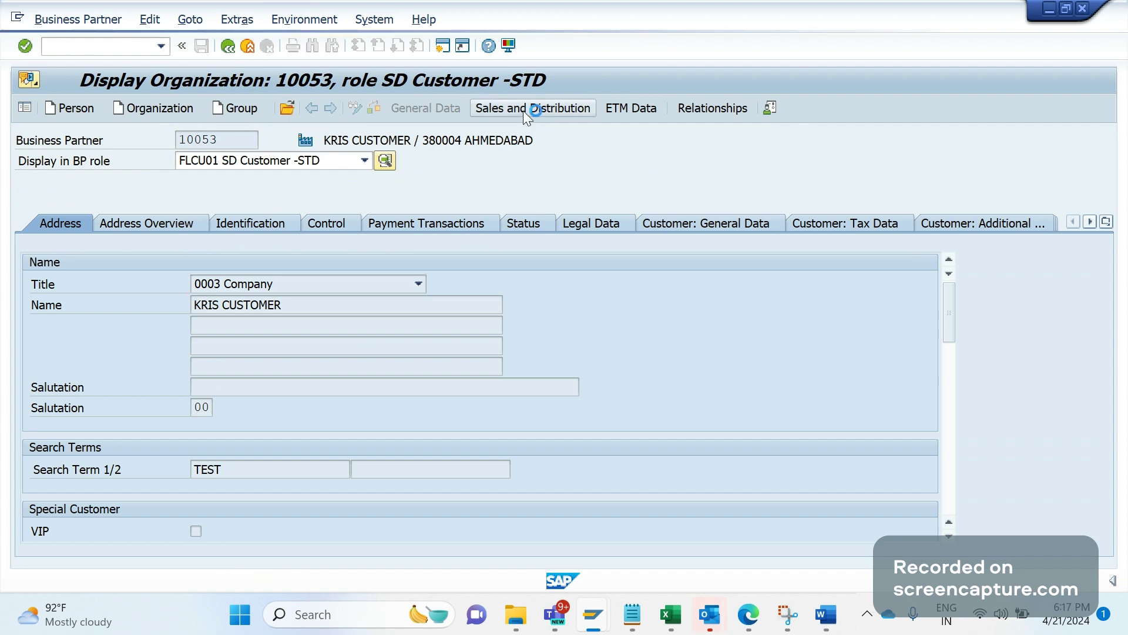
{"action": "left_click", "coordinate": [178, 326]}
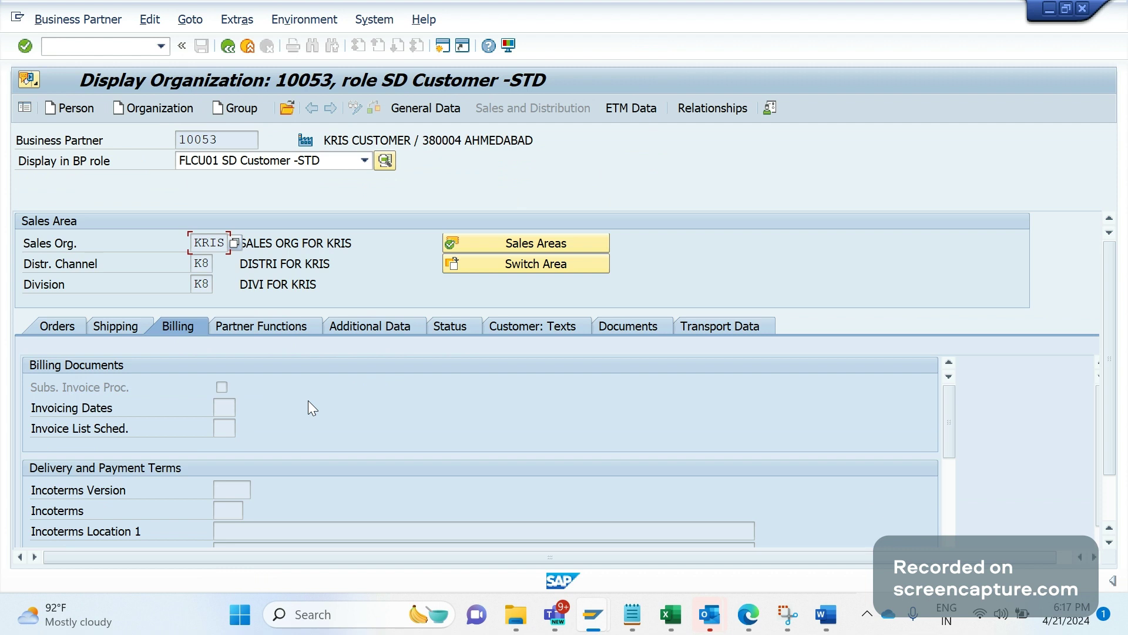
{"action": "left_click", "coordinate": [226, 410]}
In Word, correct 'transcation' to 'transaction' in step 1 and remove the extra space before 'under'.
{"action": "key", "text": "alt+Tab"}
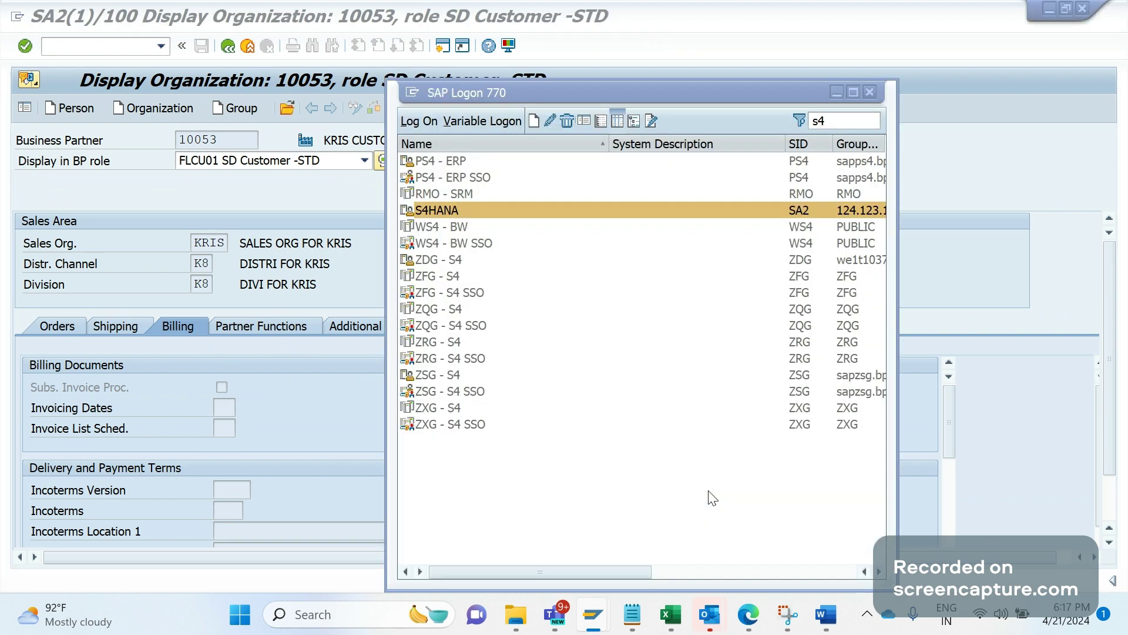
{"action": "key", "text": "alt+Tab"}
{"action": "key", "text": "alt+Tab"}
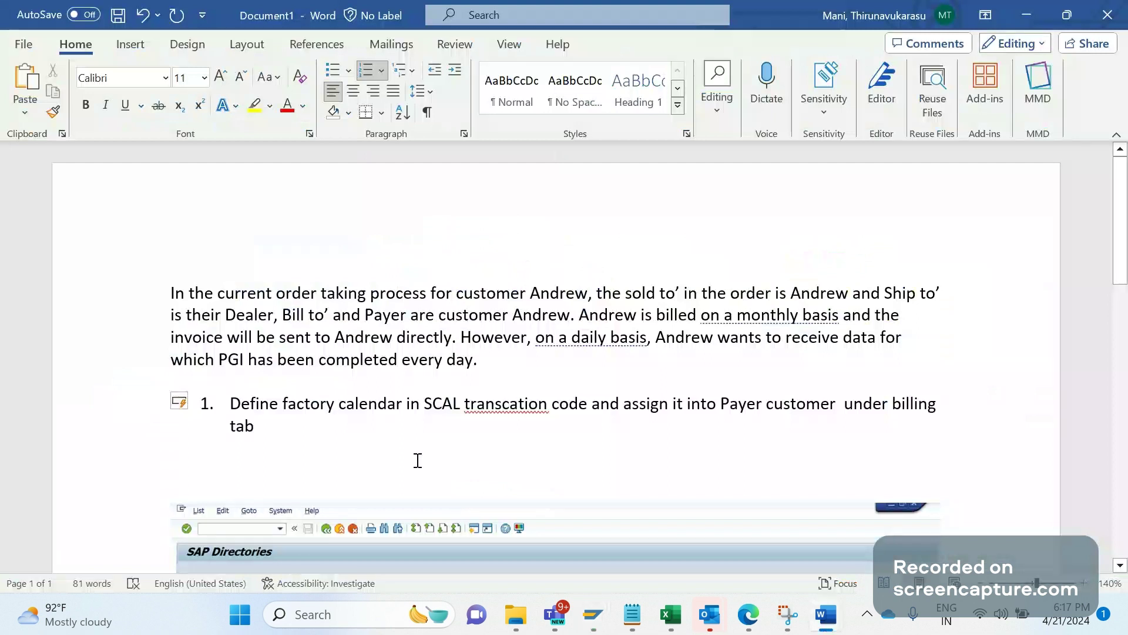
{"action": "key", "text": "Return"}
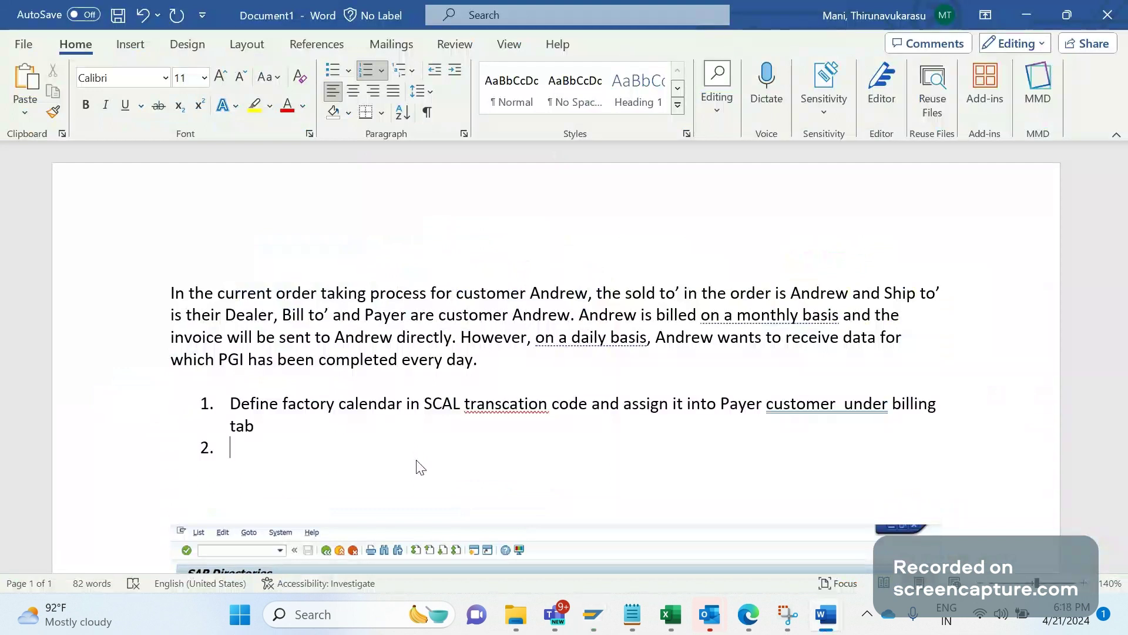
{"action": "key", "text": "BackSpace"}
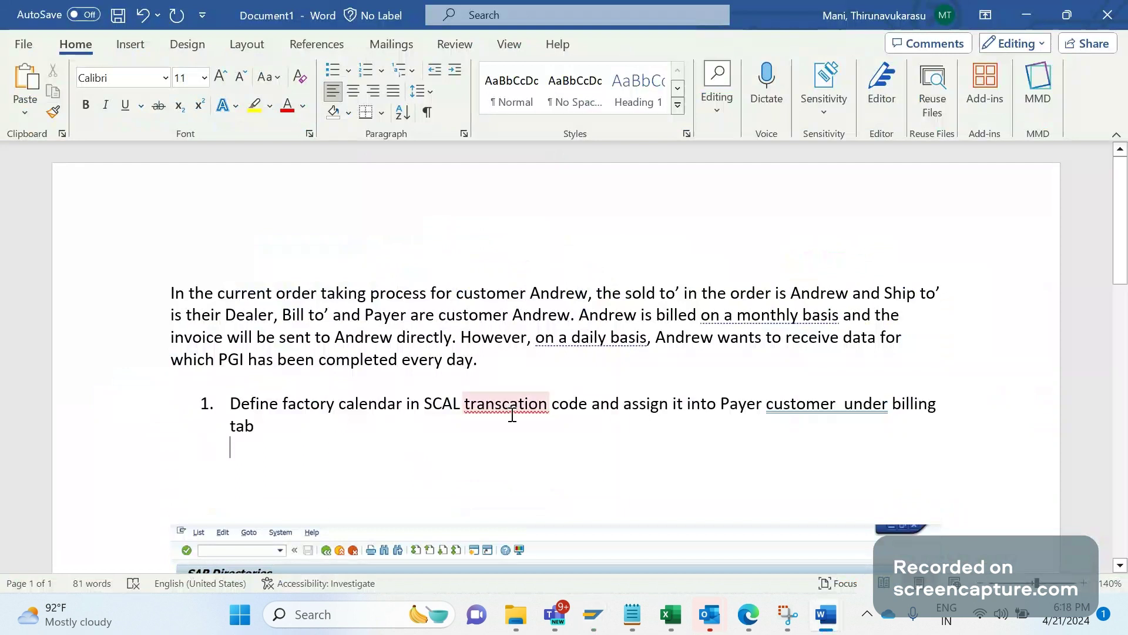
{"action": "left_click", "coordinate": [510, 405]}
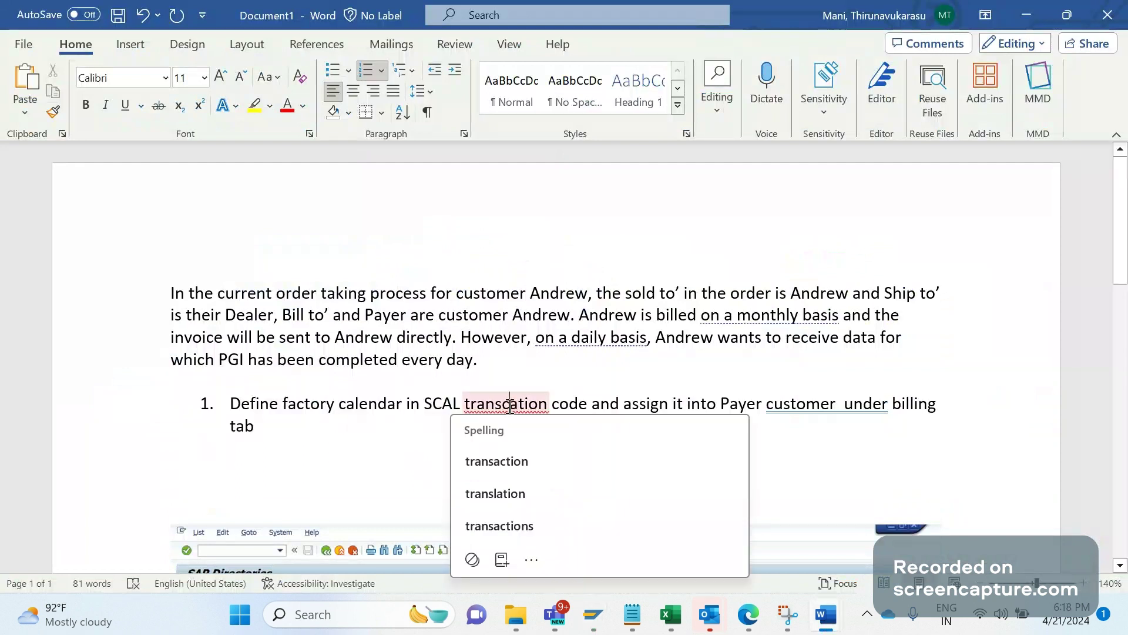
{"action": "left_click", "coordinate": [497, 460]}
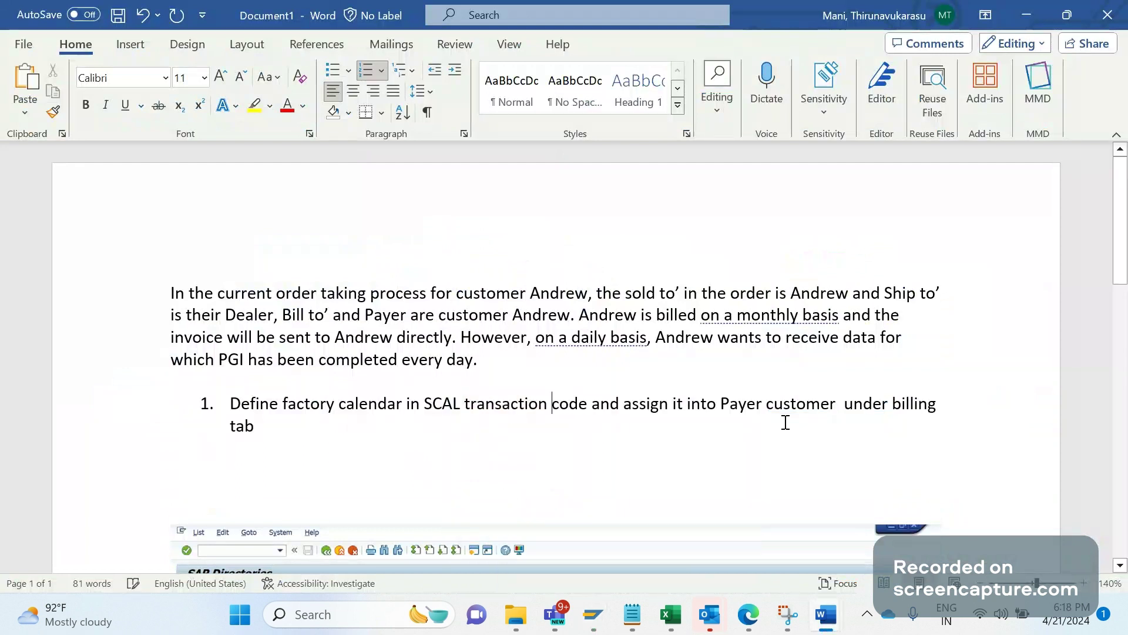
{"action": "left_click", "coordinate": [846, 407]}
{"action": "key", "text": "BackSpace"}
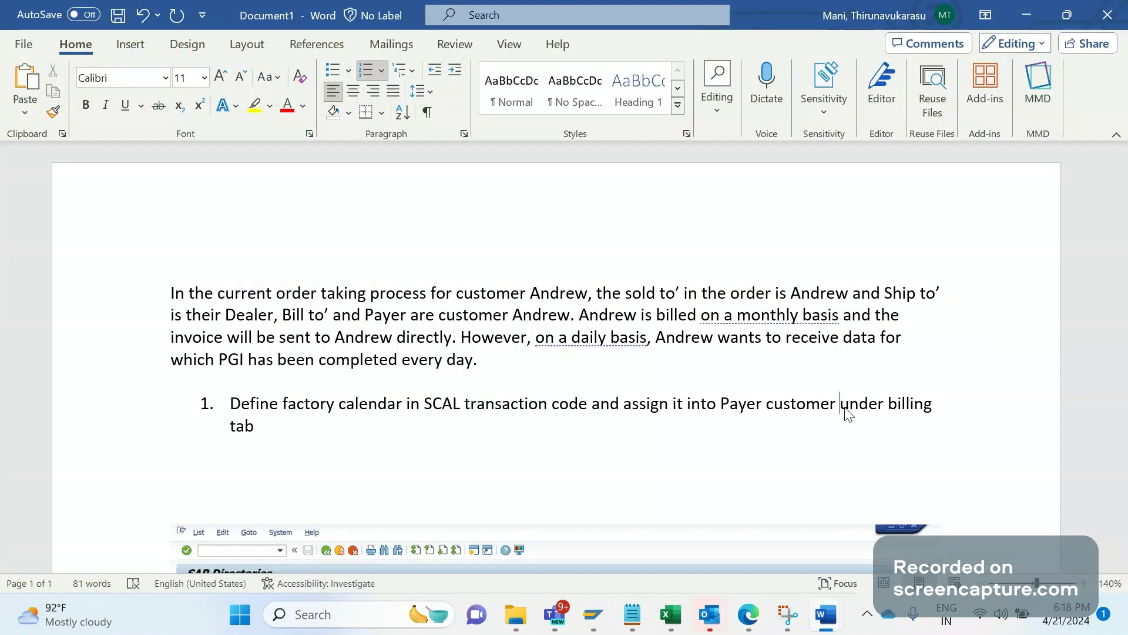
Add step 2: 'Develop one custom report and it should be scheduled as a batch job'.
{"action": "left_click", "coordinate": [287, 422]}
{"action": "key", "text": "Return"}
{"action": "type", "text": "Develop one custom report and it sho"}
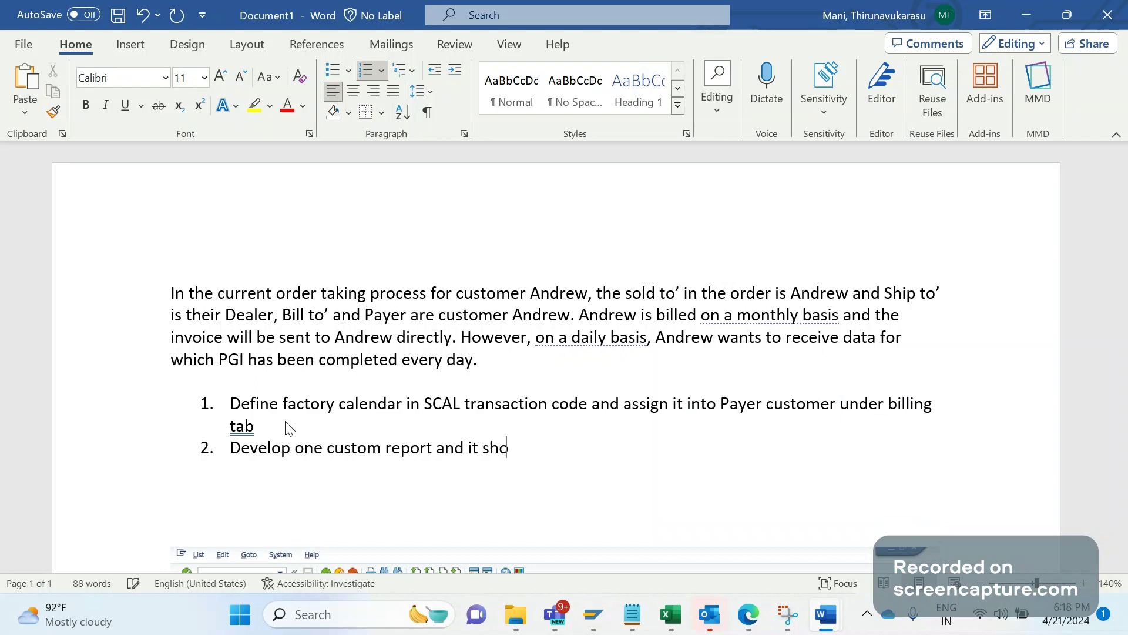
{"action": "type", "text": "uld be scheduled as a b"}
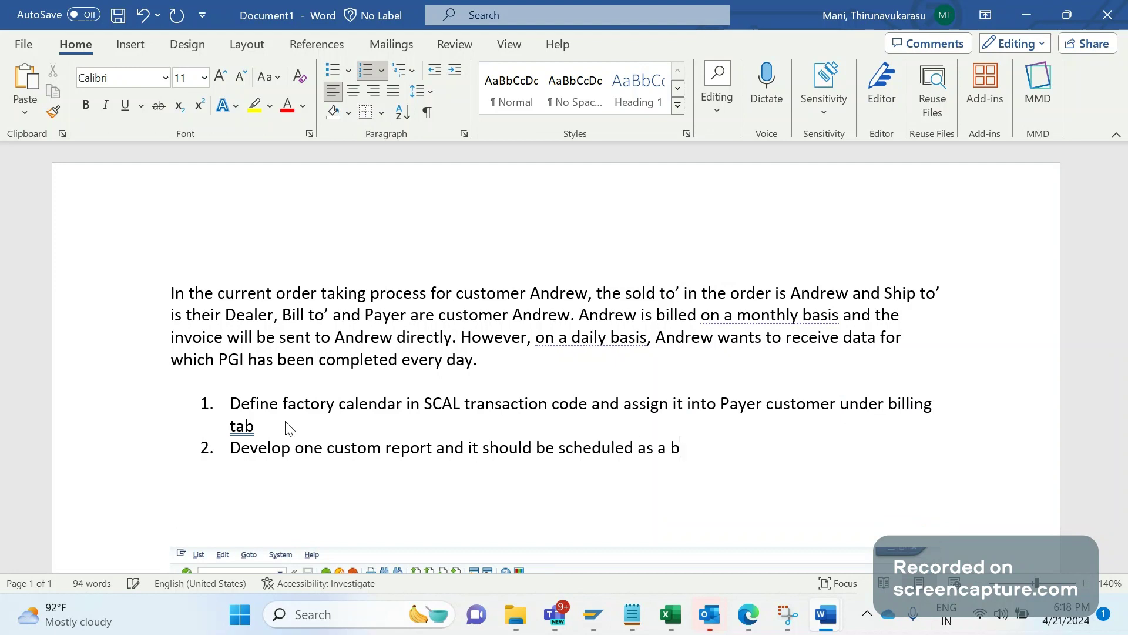
{"action": "type", "text": "atch job"}
Add sub-point a under step 2: 'Look for deliveries from LIKP-WADAT_IST'.
{"action": "key", "text": "Return"}
{"action": "key", "text": "Tab"}
{"action": "type", "text": "Look fr"}
{"action": "key", "text": "BackSpace"}
{"action": "type", "text": "or deliveries "}
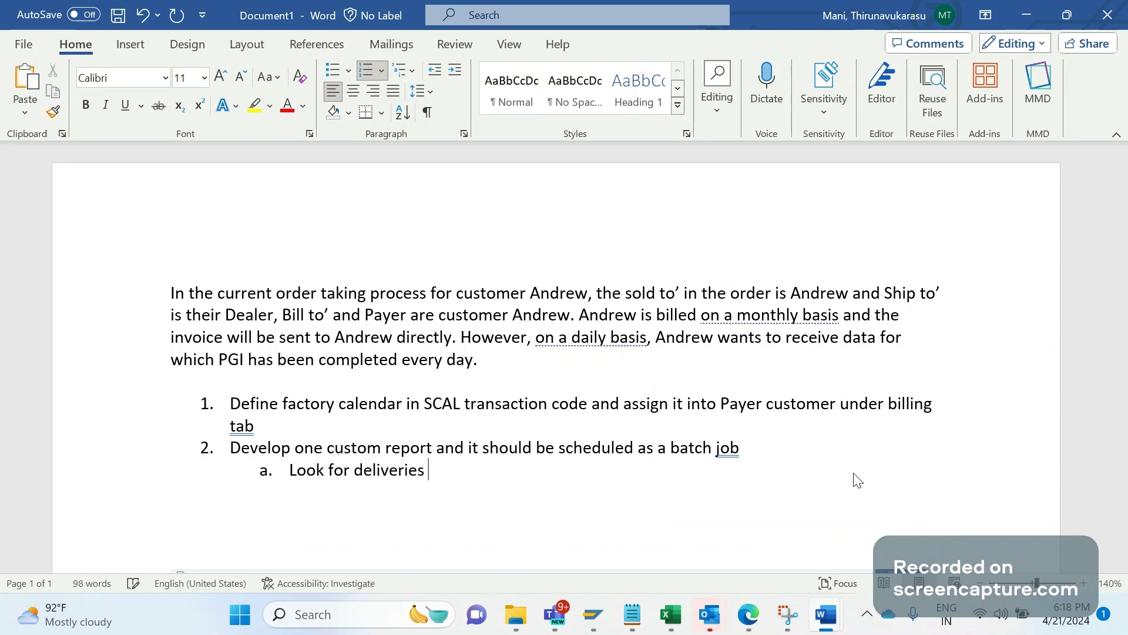
{"action": "type", "text": "from LIPK"}
{"action": "key", "text": "BackSpace"}
{"action": "key", "text": "BackSpace"}
{"action": "type", "text": "KP-"}
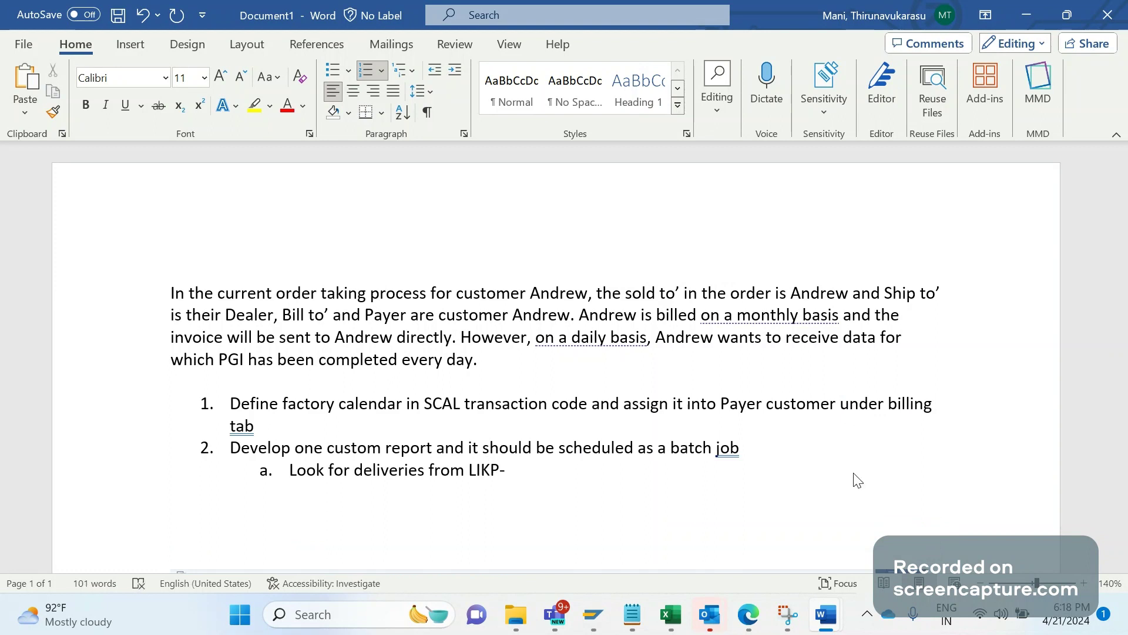
{"action": "type", "text": "WADAT_IST"}
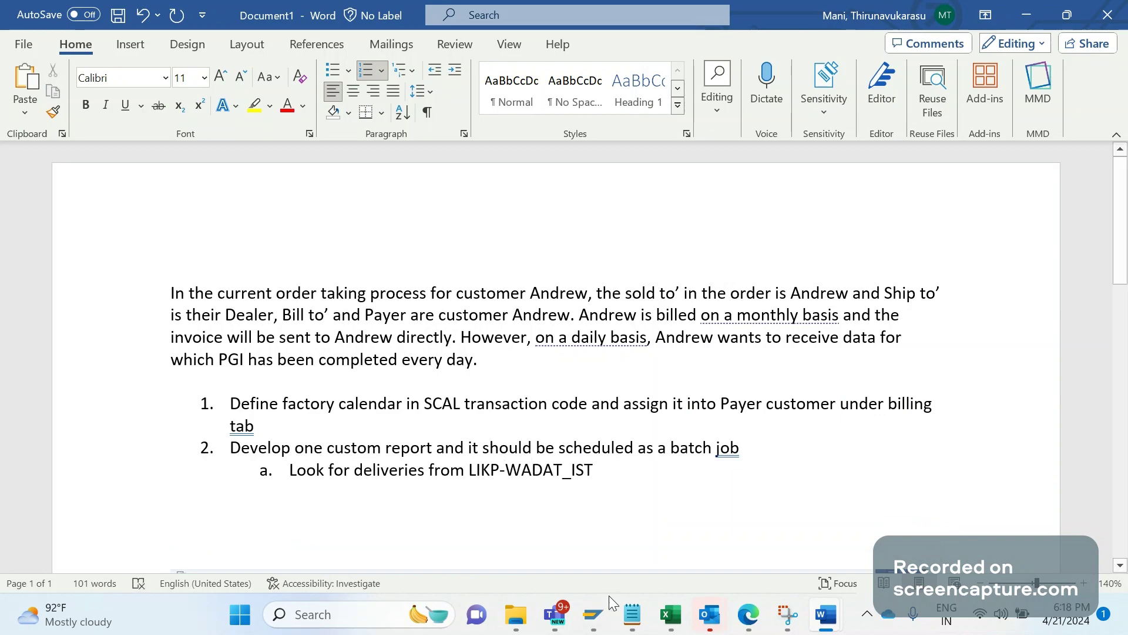
{"action": "left_click", "coordinate": [593, 614]}
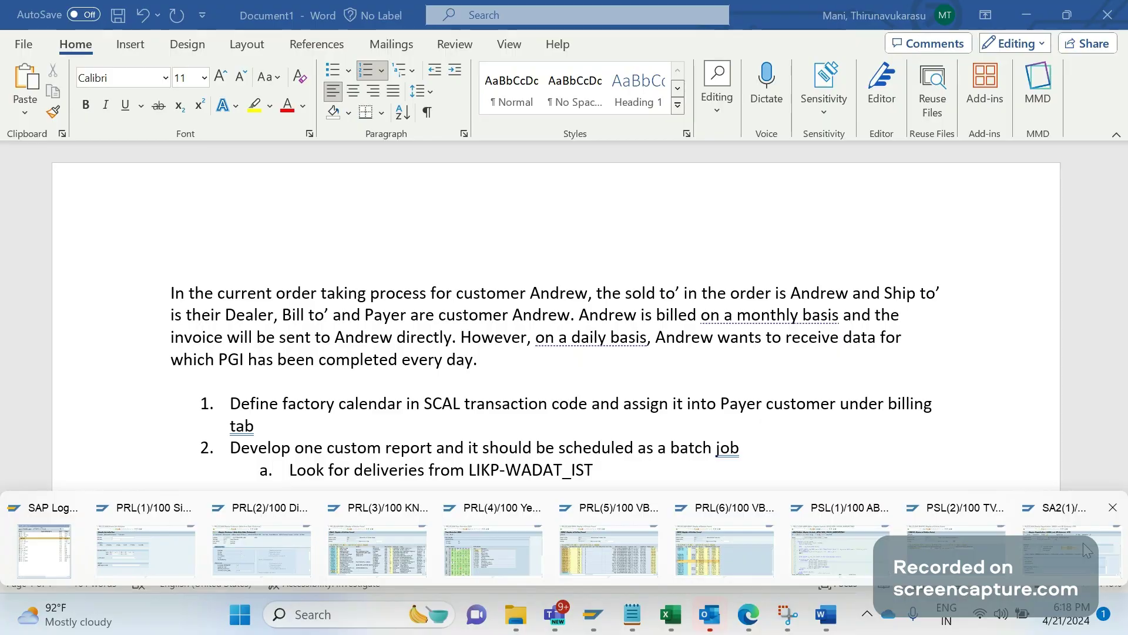
Open table LIKP in SE16N.
{"action": "left_click", "coordinate": [1083, 541]}
{"action": "left_click", "coordinate": [68, 47]}
{"action": "type", "text": "/NS"}
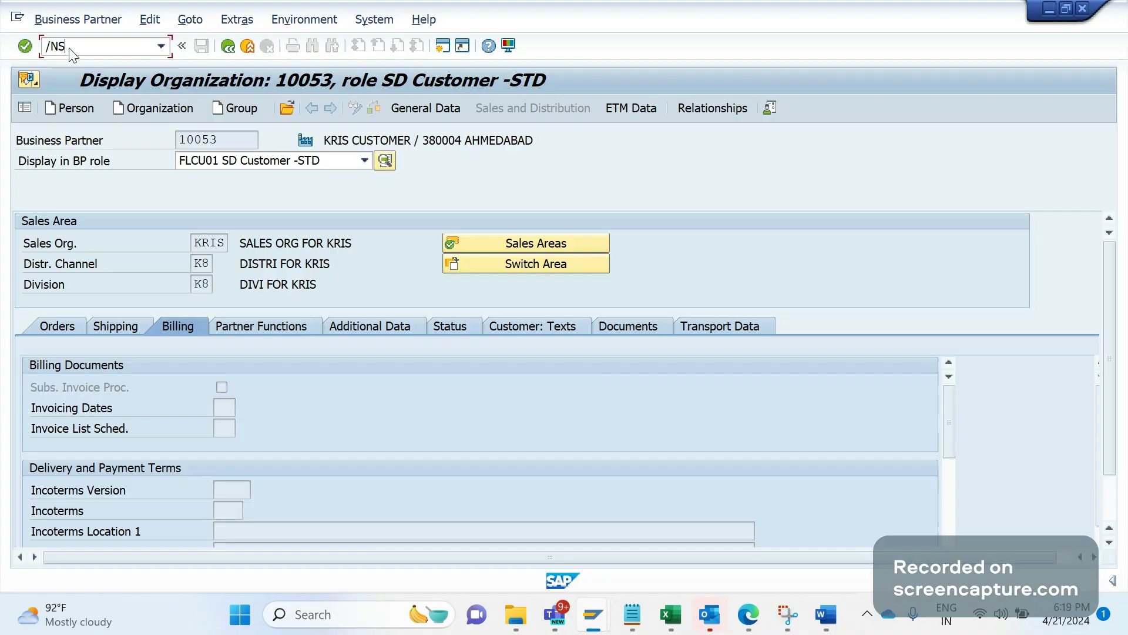
{"action": "type", "text": "E16N"}
{"action": "key", "text": "Return"}
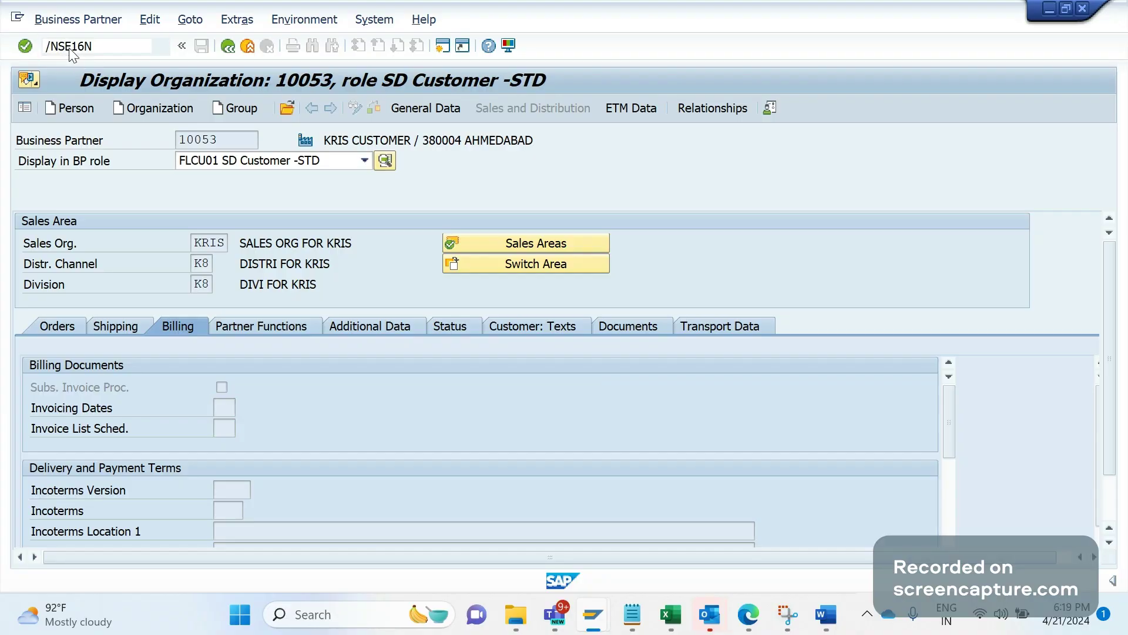
{"action": "type", "text": "LIKP"}
{"action": "key", "text": "Return"}
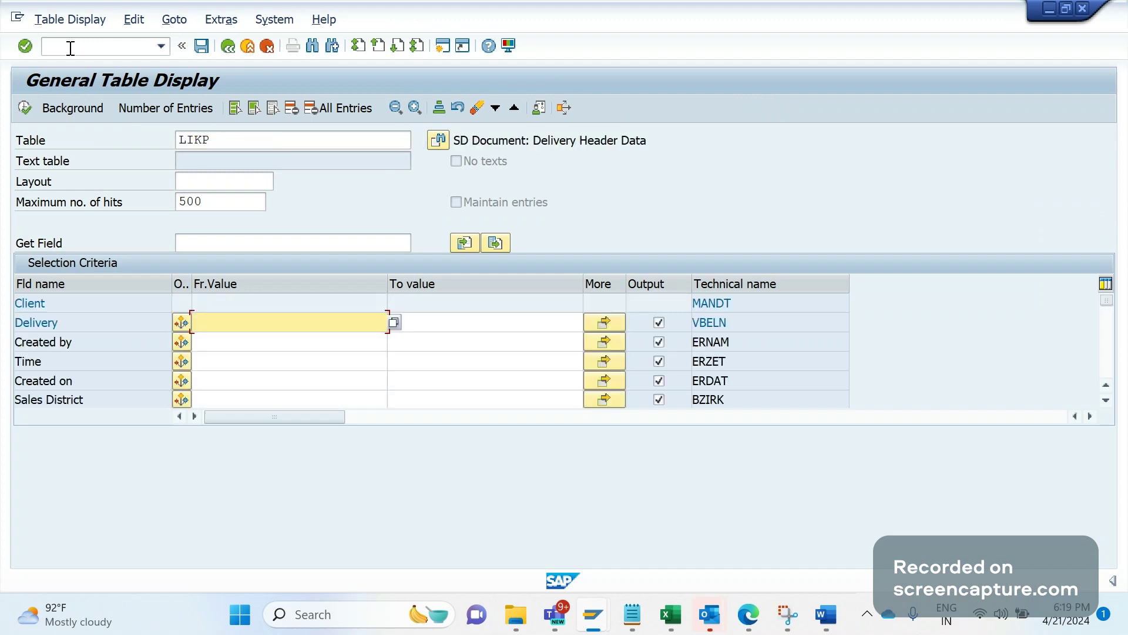
Restrict Actual GI Date (WADAT_IST) to 15.04.2024 and execute the LIKP selection.
{"action": "key", "text": "ctrl+f"}
{"action": "type", "text": "WADAT"}
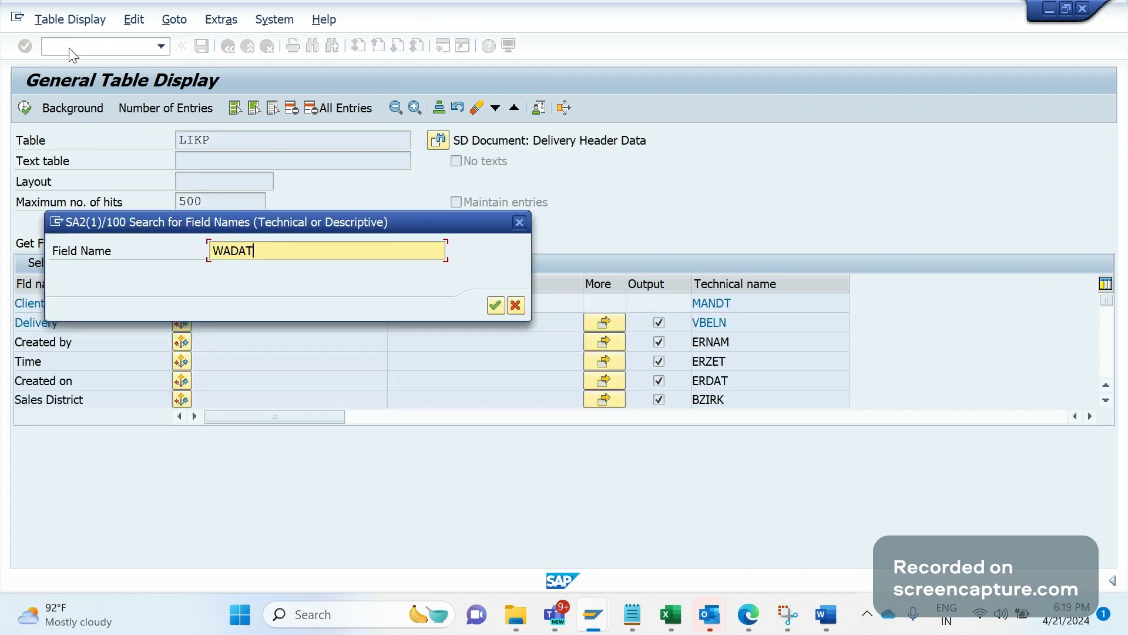
{"action": "type", "text": "_IST"}
{"action": "key", "text": "Return"}
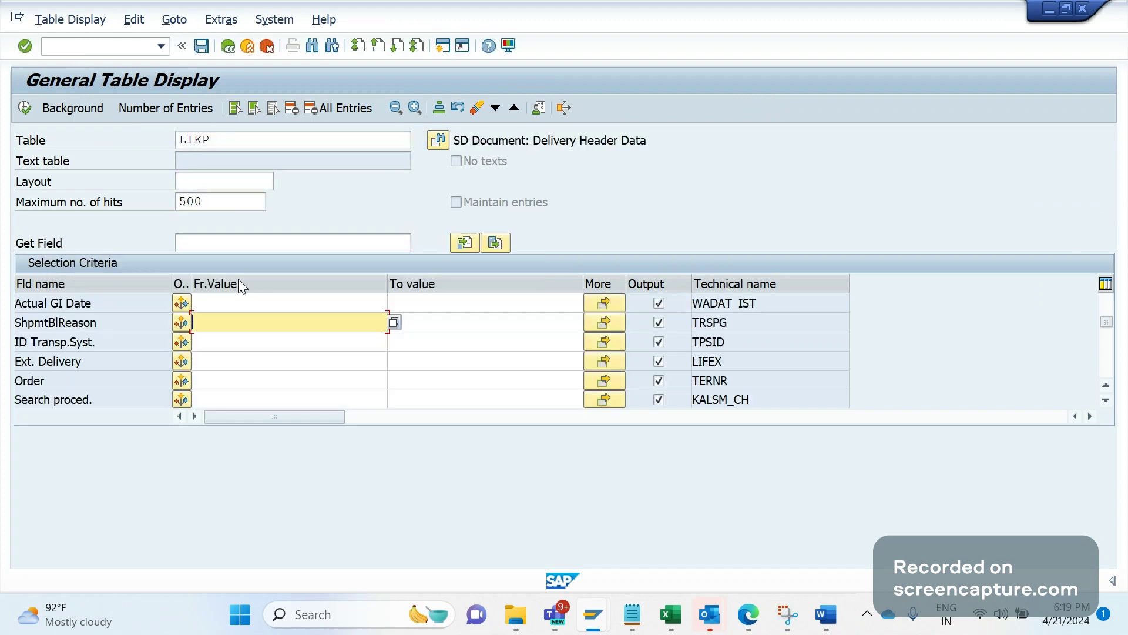
{"action": "left_click", "coordinate": [232, 304]}
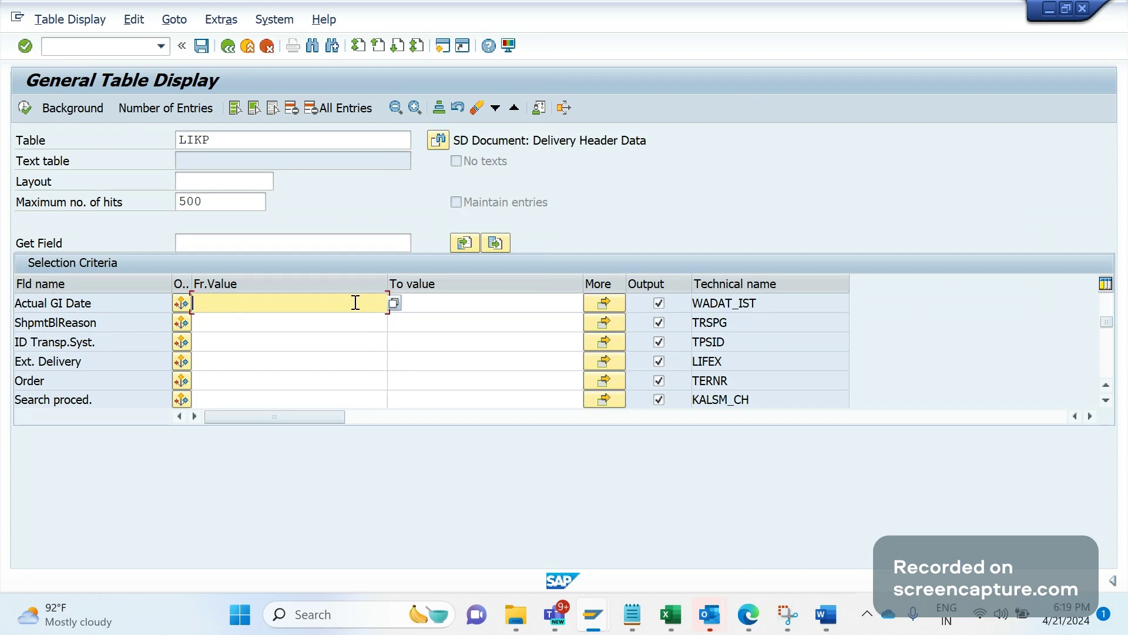
{"action": "left_click", "coordinate": [398, 316]}
{"action": "key", "text": "F4"}
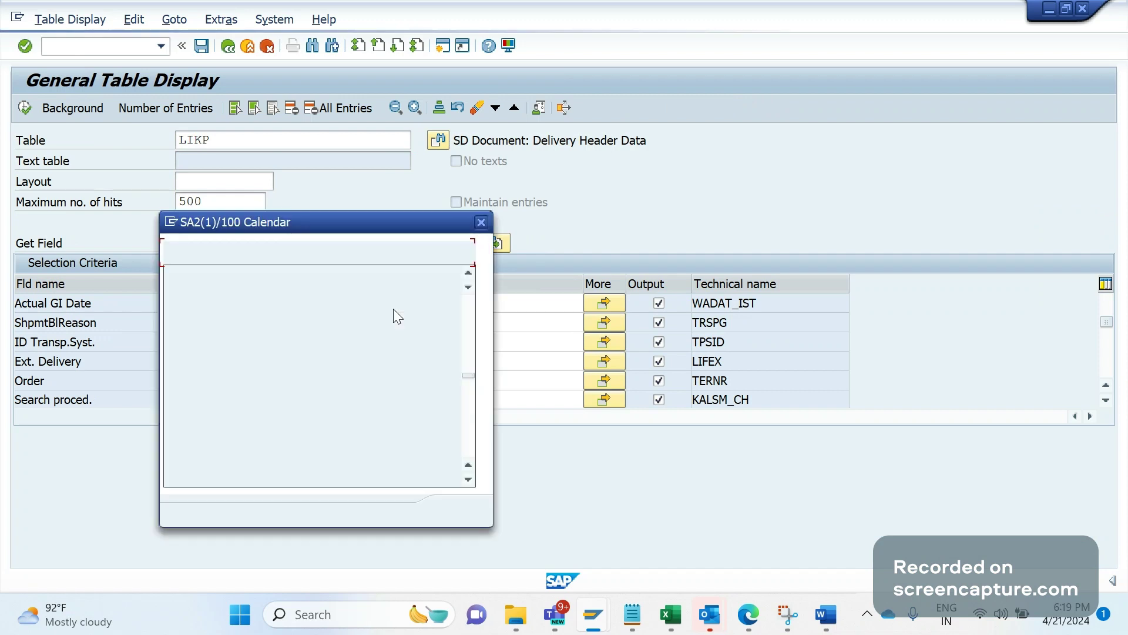
{"action": "double_click", "coordinate": [242, 405]}
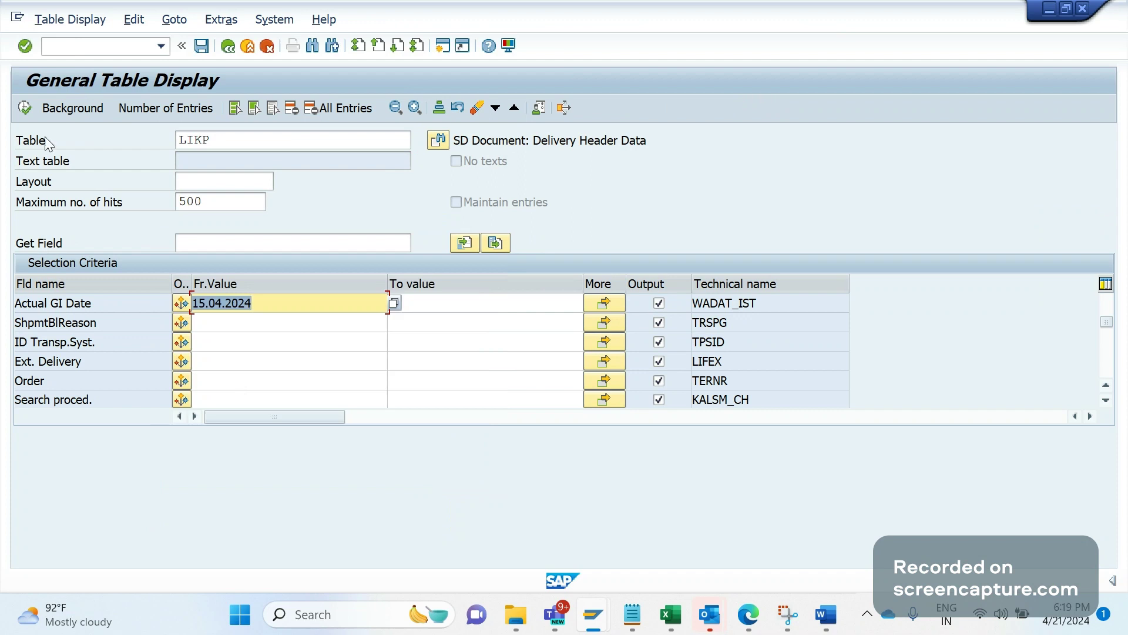
{"action": "key", "text": "F8"}
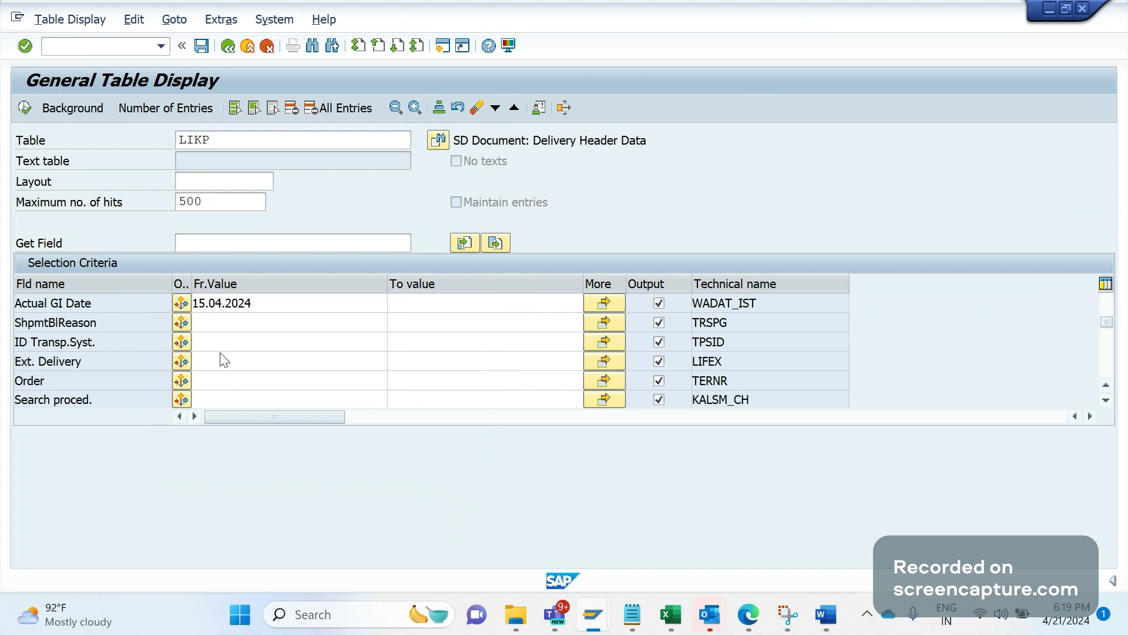
{"action": "key", "text": "ctrl+f"}
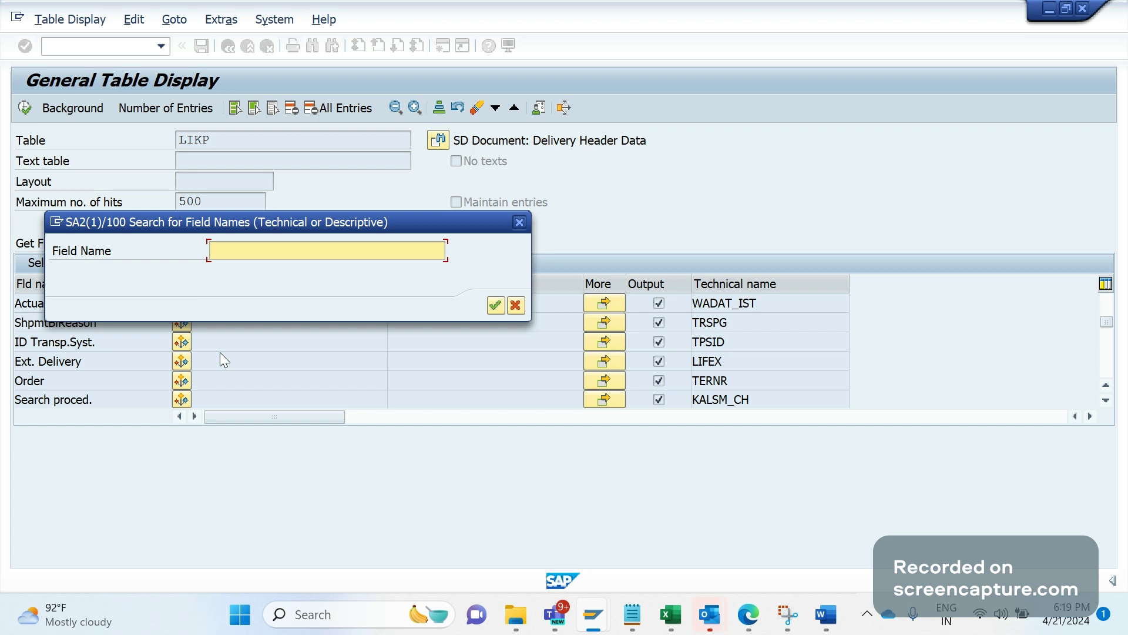
{"action": "key", "text": "Escape"}
{"action": "left_click_drag", "start_coordinate": [252, 303], "coordinate": [220, 363]}
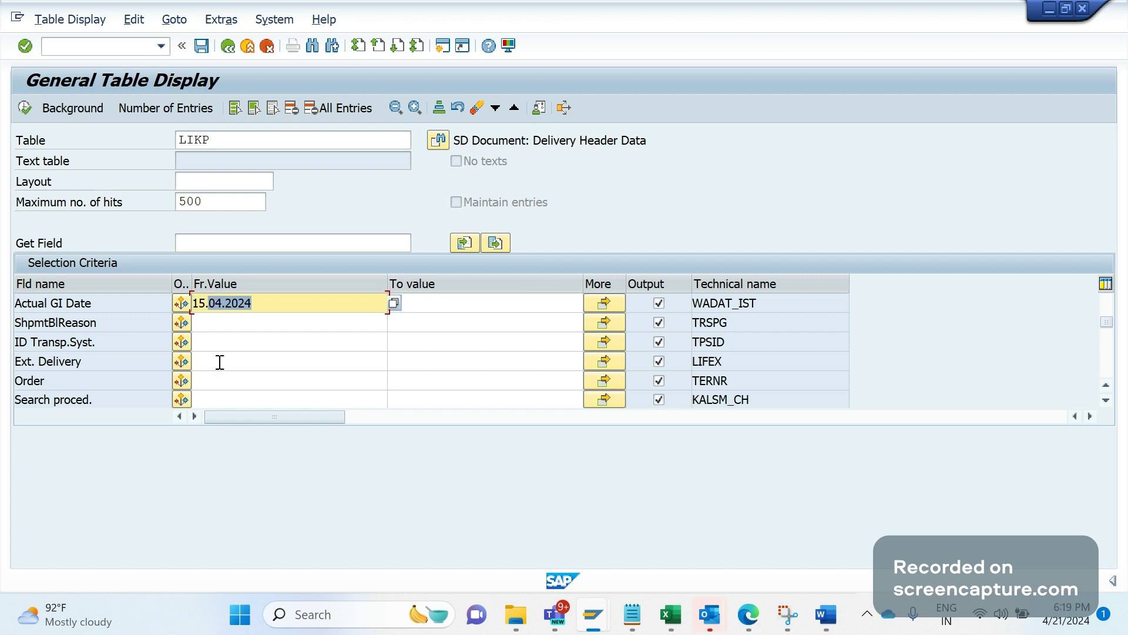
{"action": "left_click", "coordinate": [24, 112]}
Below sub-item a, type item '3. We need to prepare the data and load it into application server AL11 directory'.
{"action": "key", "text": "alt+Tab"}
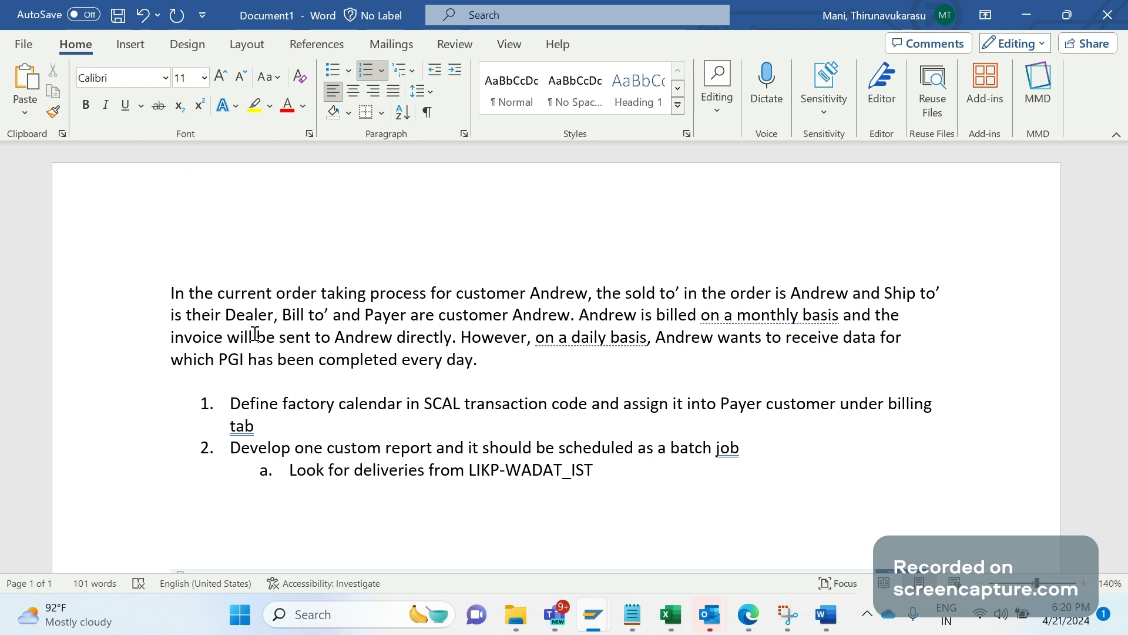
{"action": "left_click", "coordinate": [643, 463]}
{"action": "key", "text": "Return"}
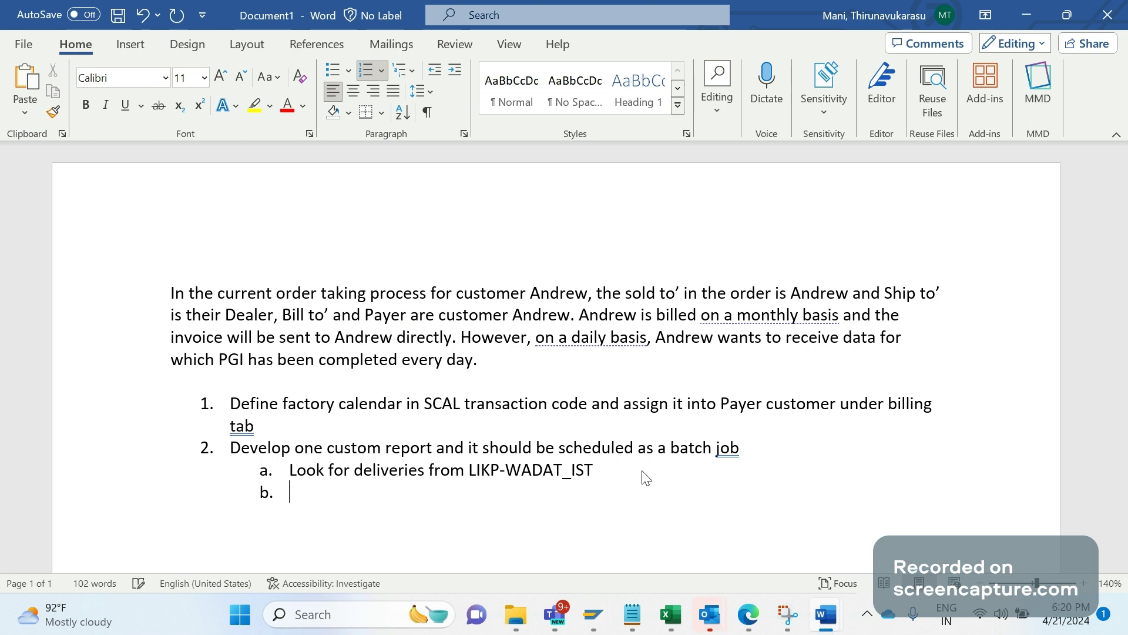
{"action": "key", "text": "Return"}
{"action": "key", "text": "Return"}
{"action": "type", "text": "3. "}
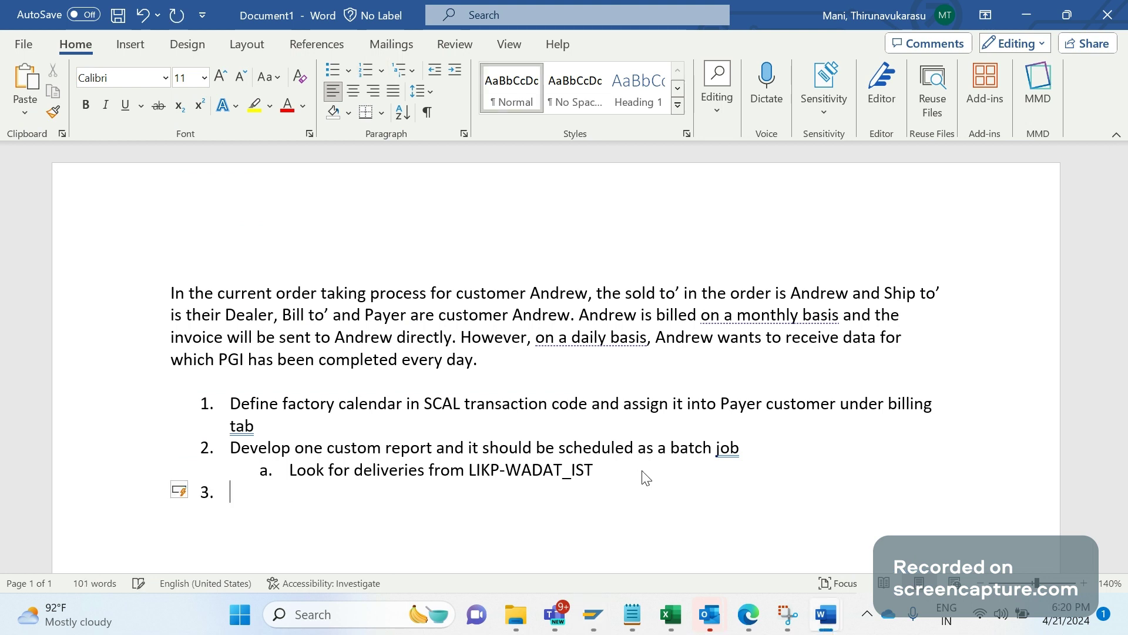
{"action": "type", "text": "We need to p"}
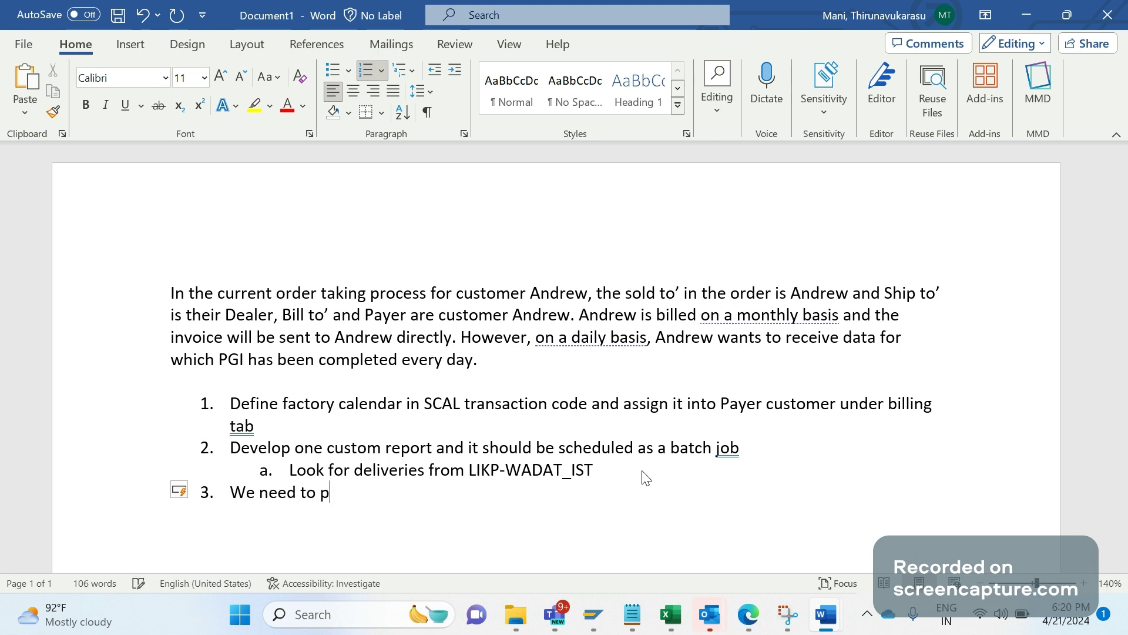
{"action": "type", "text": "repare the"}
{"action": "type", "text": "data"}
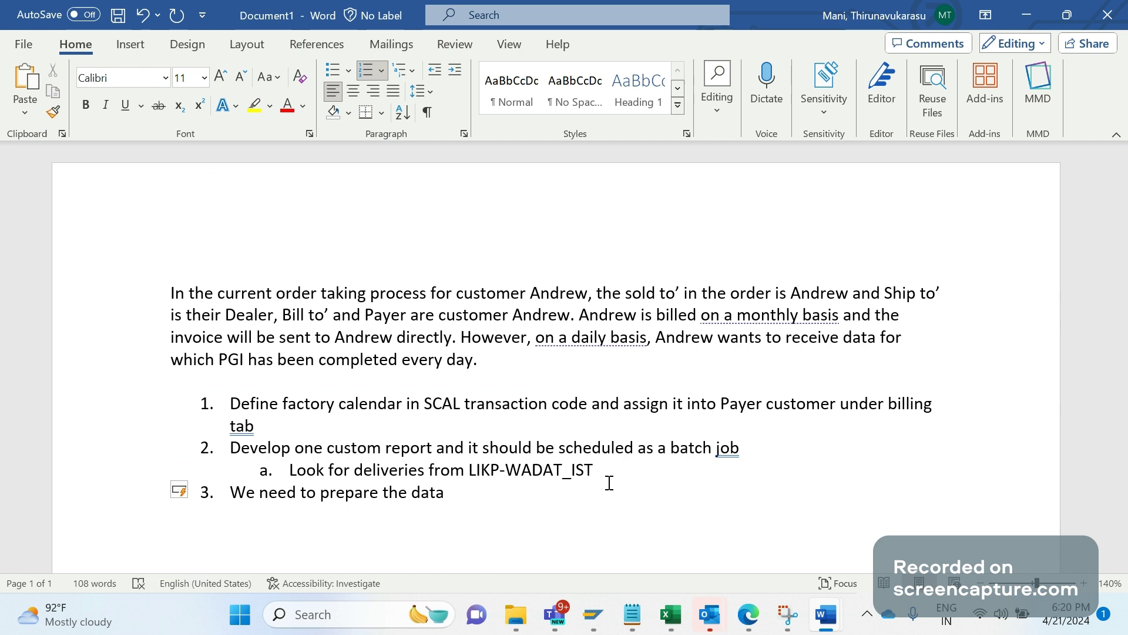
{"action": "type", "text": "and load it into application "}
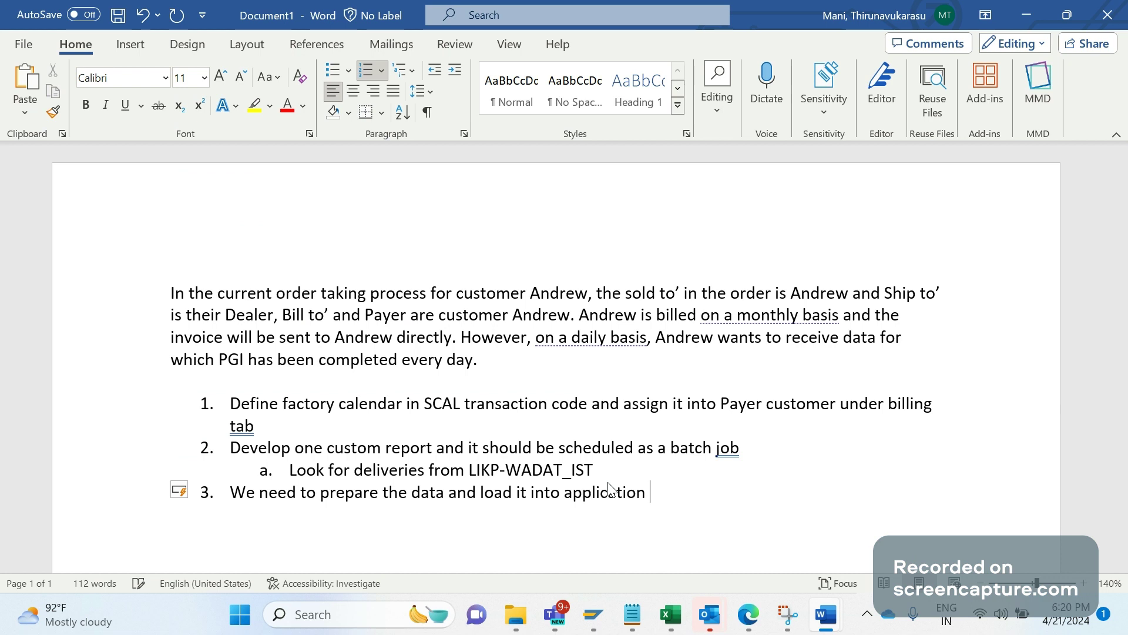
{"action": "type", "text": "esrvve"}
{"action": "key", "text": "BackSpace"}
{"action": "key", "text": "BackSpace"}
{"action": "key", "text": "BackSpace"}
{"action": "key", "text": "BackSpace"}
{"action": "key", "text": "BackSpace"}
{"action": "key", "text": "BackSpace"}
{"action": "type", "text": "server AL1"}
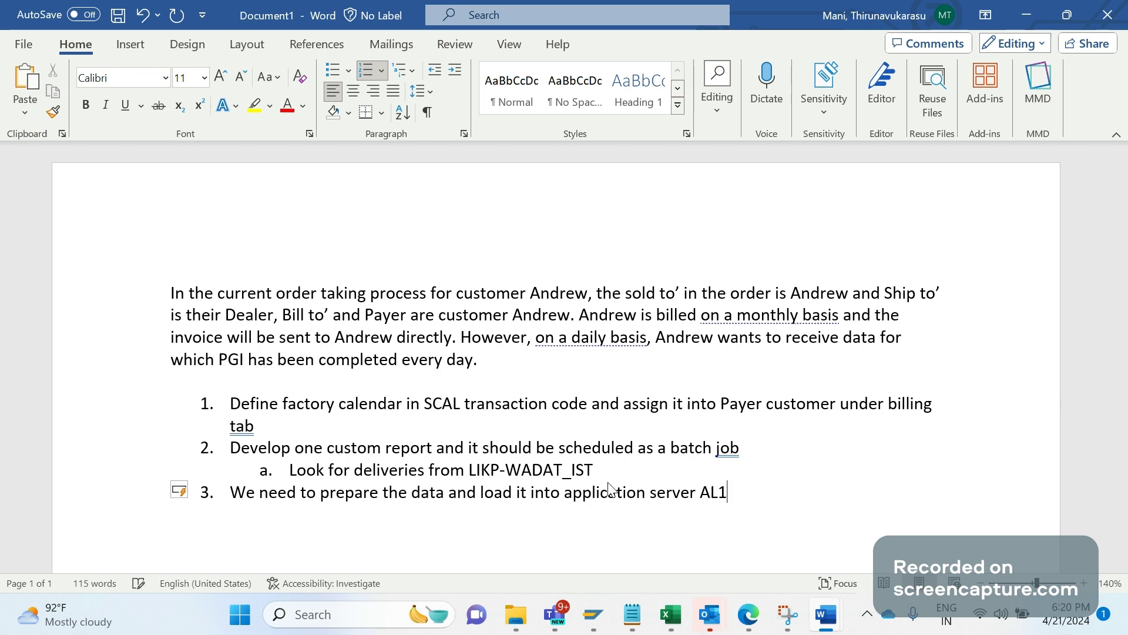
{"action": "type", "text": "1 directory"}
Run /nal11 in SAP, select the DIR_PERF /usr/sap/tmp directory, and return to Word.
{"action": "mouse_move", "coordinate": [594, 614]}
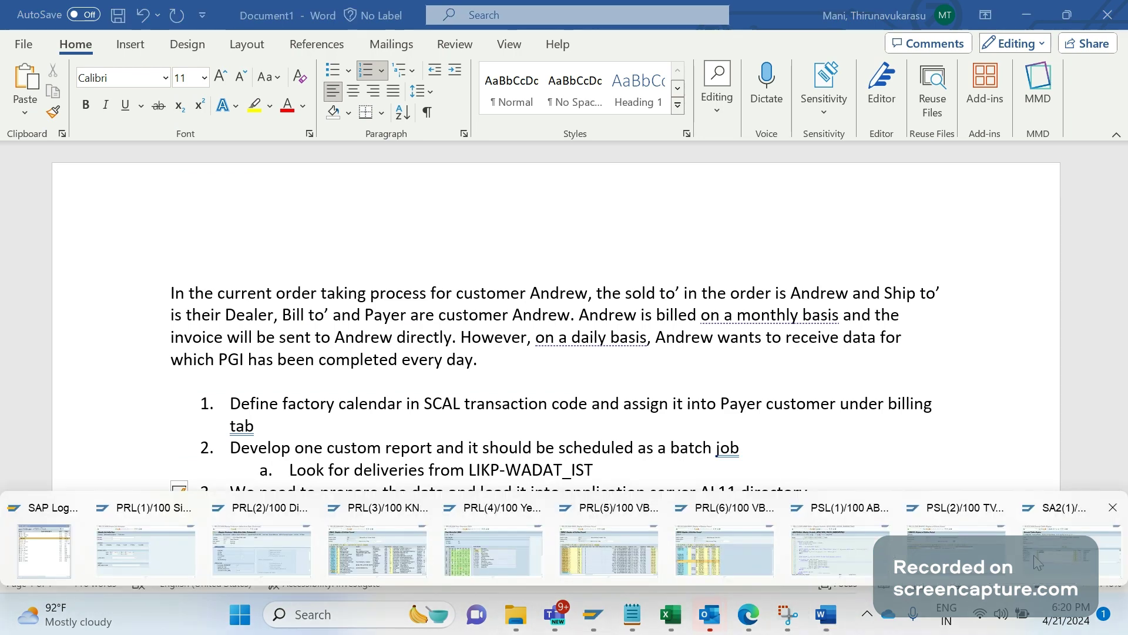
{"action": "left_click", "coordinate": [1028, 564]}
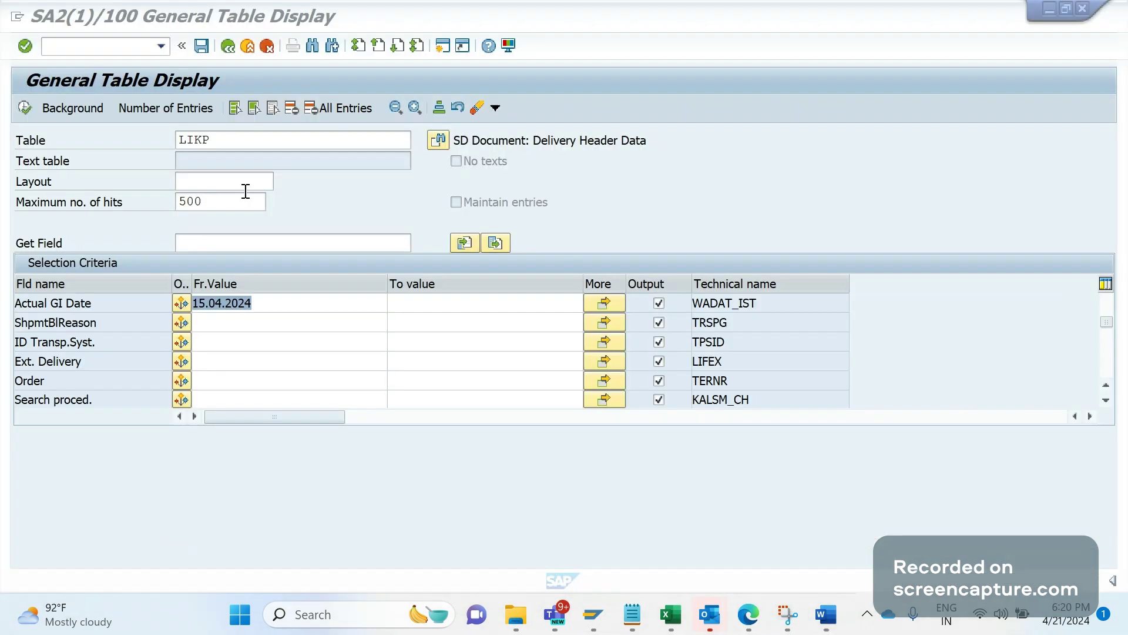
{"action": "left_click", "coordinate": [72, 51]}
{"action": "type", "text": "/nal11"}
{"action": "key", "text": "Return"}
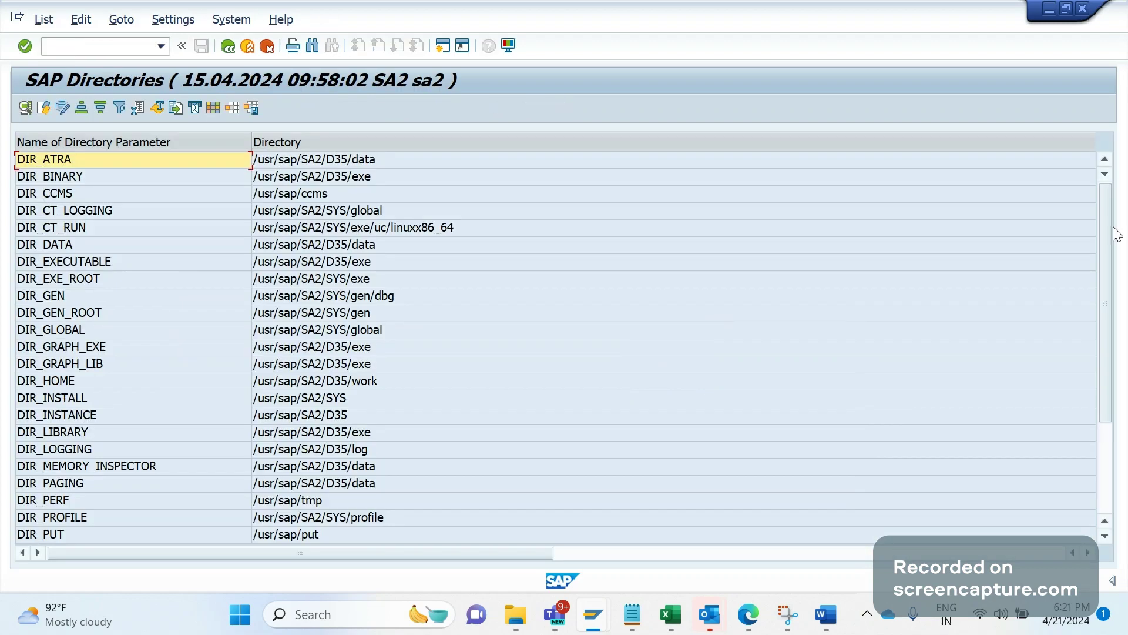
{"action": "scroll", "coordinate": [1104, 369], "scroll_direction": "down", "scroll_amount": 3}
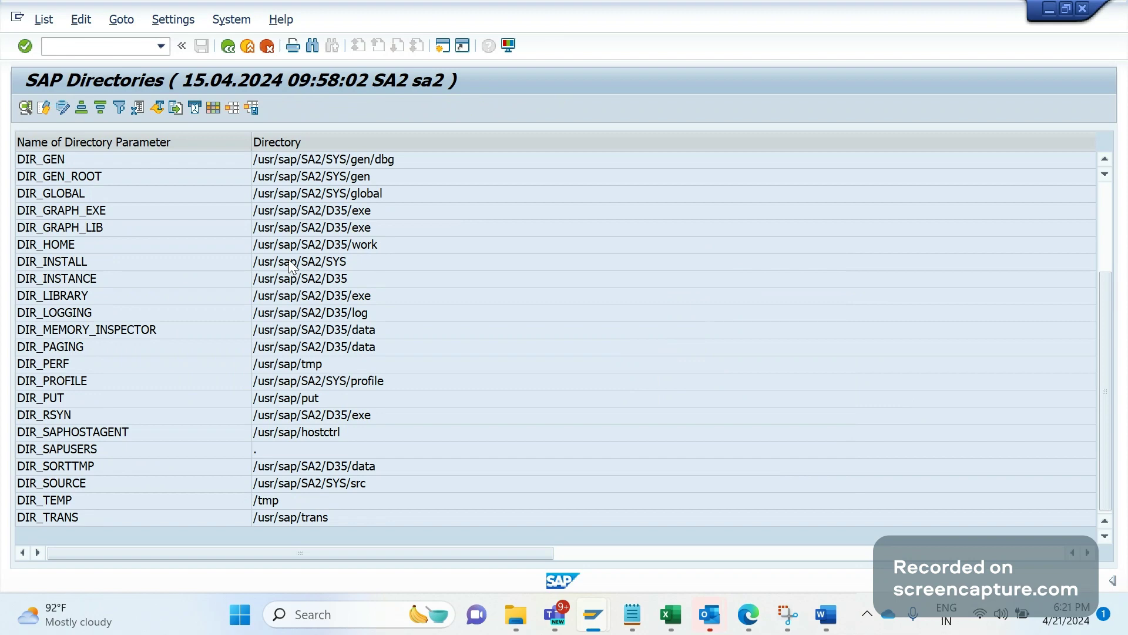
{"action": "left_click", "coordinate": [274, 369]}
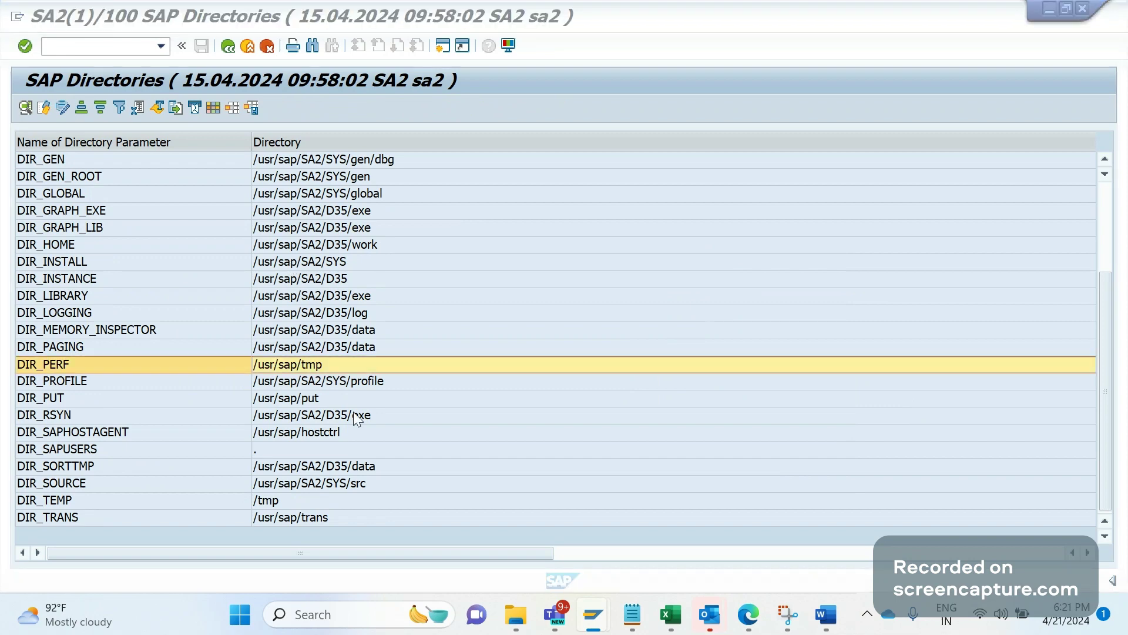
{"action": "key", "text": "alt+Tab"}
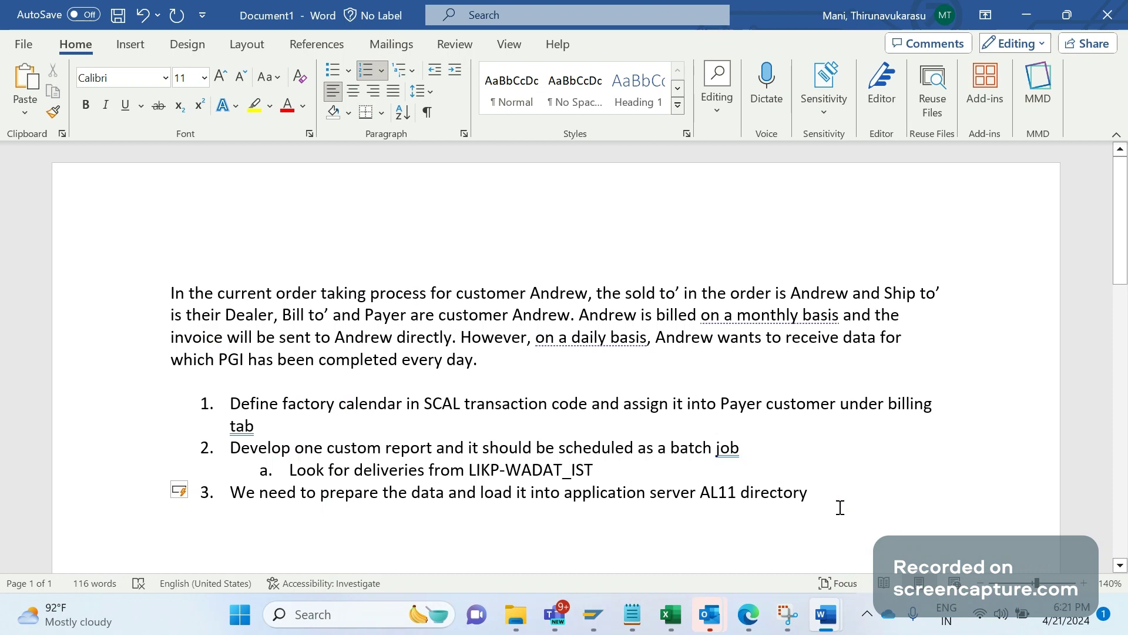
Create an empty indented sub-point a. under item 3, checking the SAP Directories screenshot below.
{"action": "key", "text": "Return"}
{"action": "key", "text": "Tab"}
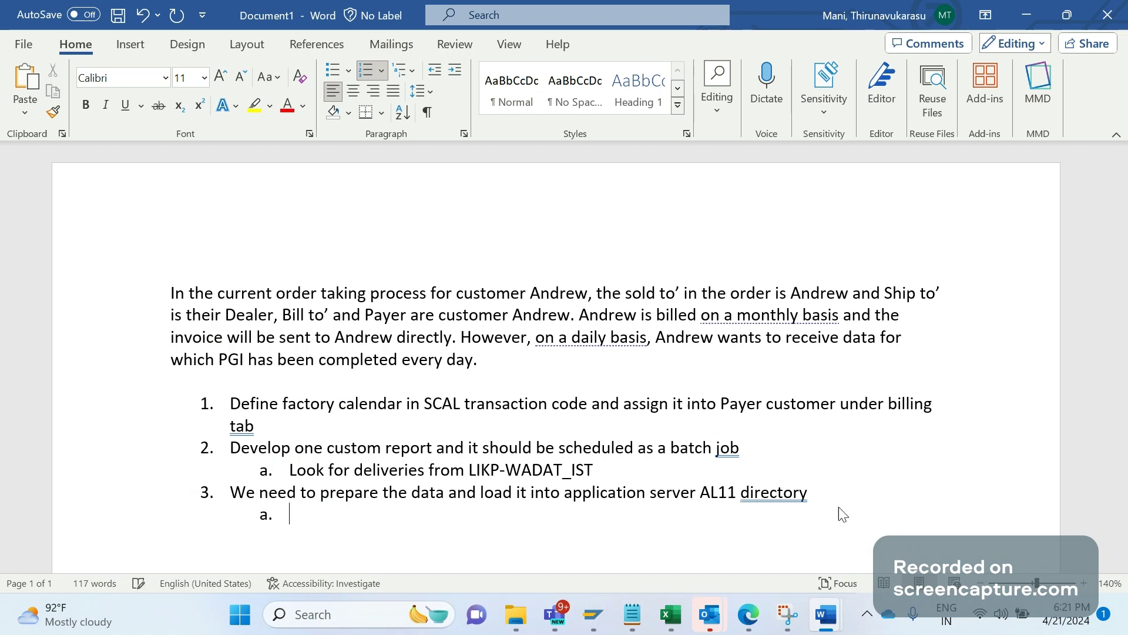
{"action": "scroll", "coordinate": [1123, 310], "scroll_direction": "down", "scroll_amount": 2}
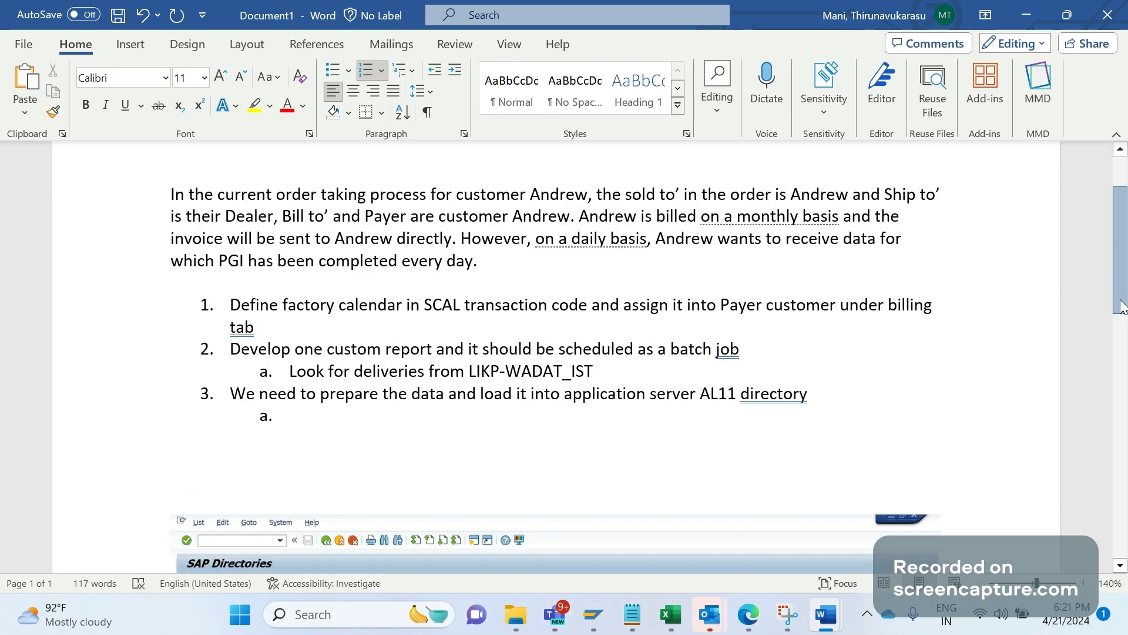
{"action": "scroll", "coordinate": [1123, 305], "scroll_direction": "down", "scroll_amount": 6}
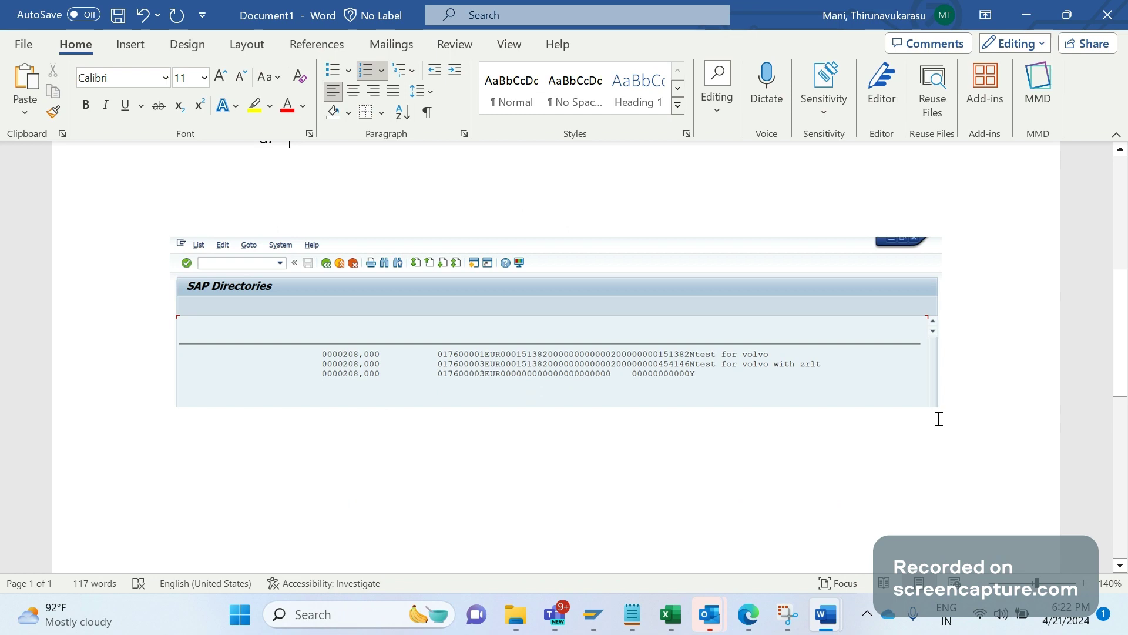
{"action": "left_click_drag", "start_coordinate": [1119, 373], "coordinate": [1082, 310]}
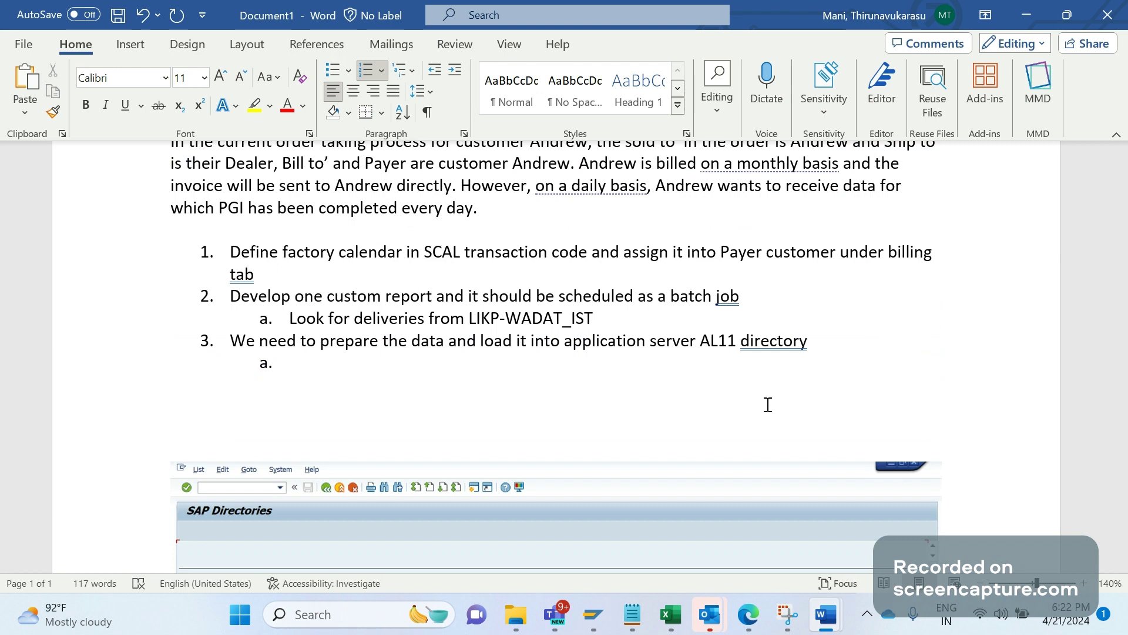
Enter 'OPEN DATASET GV_FILE FOR OUTPUT IN TEXT MODE ENCODING DEFAULT.' as sub-item a and 'LOOP AT LT_TEXT INTO LW_TEXT.' as sub-item b.
{"action": "type", "text": "OPEN DATA"}
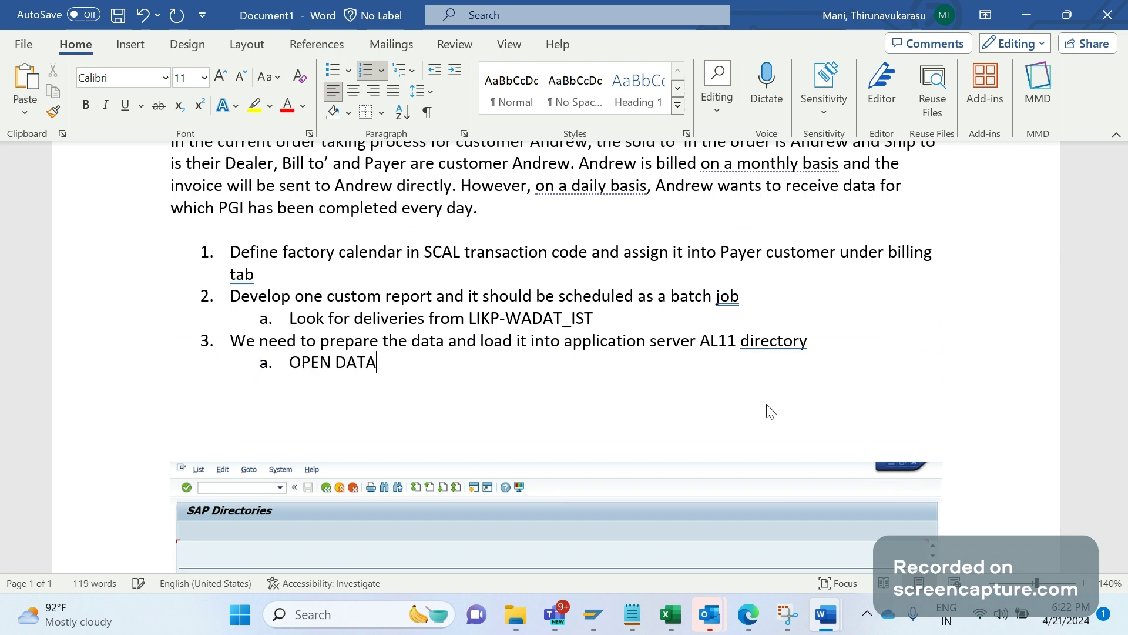
{"action": "type", "text": "SET GV"}
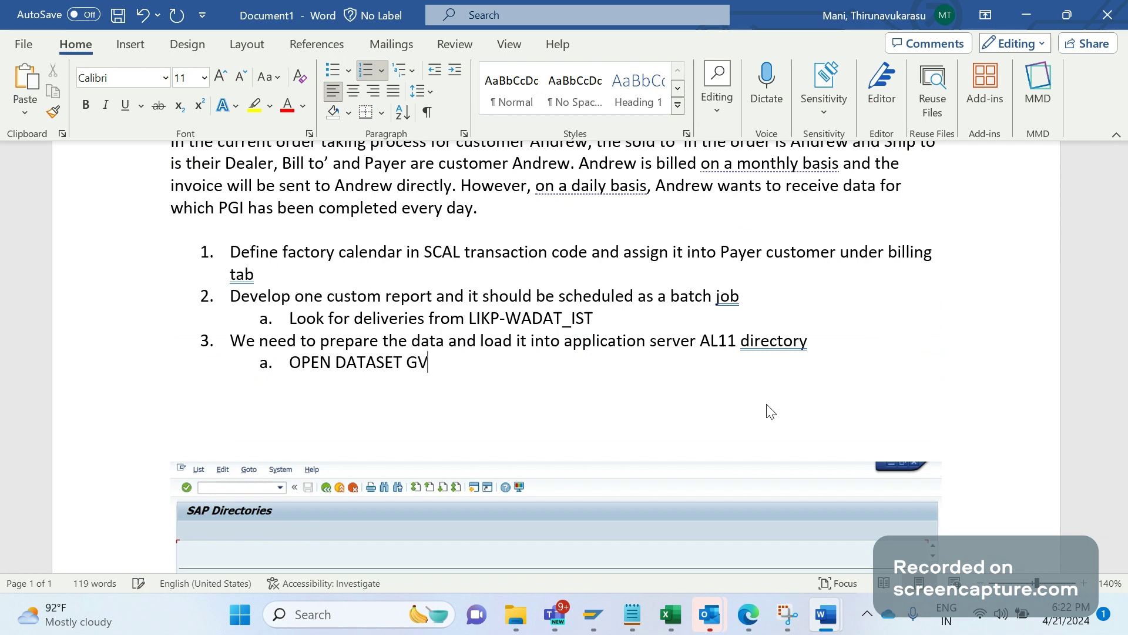
{"action": "type", "text": "_FILE"}
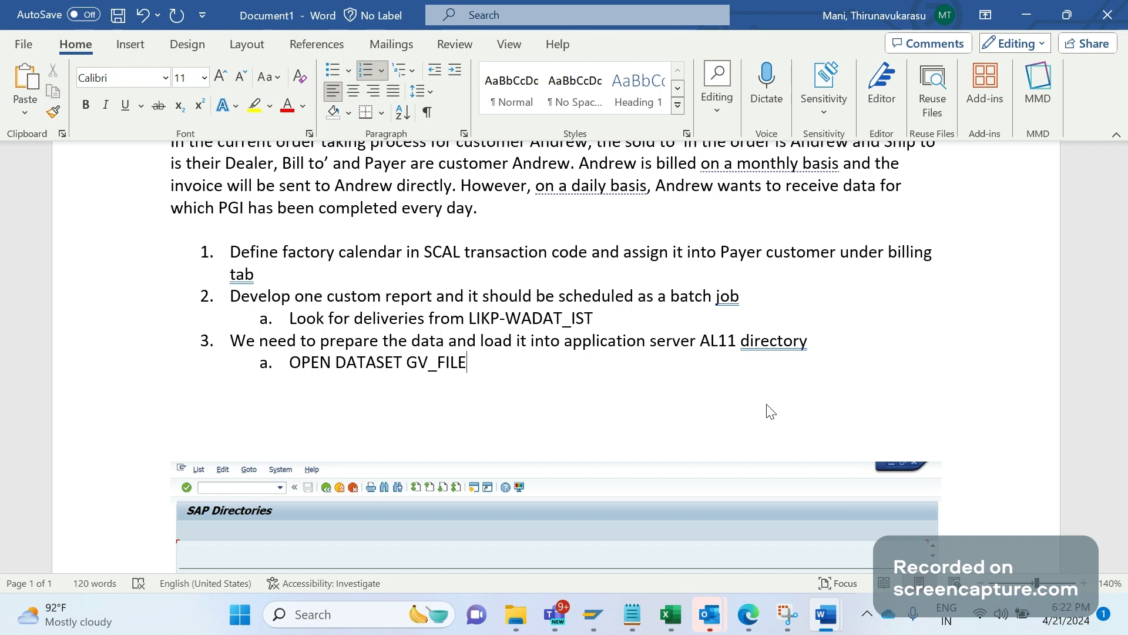
{"action": "type", "text": "FOR "}
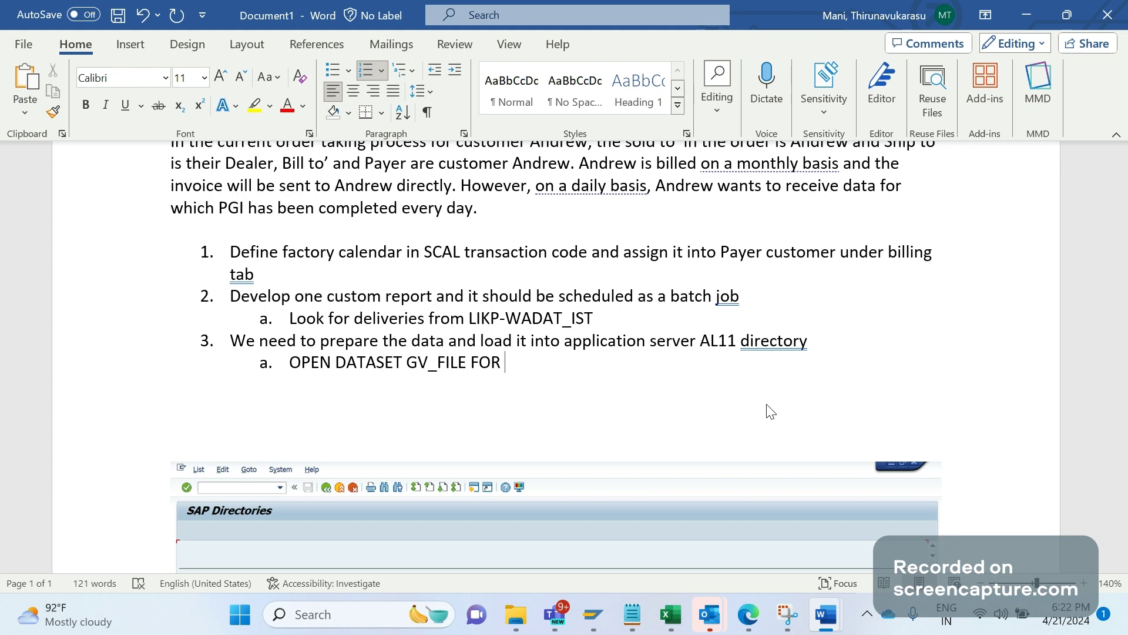
{"action": "type", "text": "OUTPUT IN TEXT MODE ENCODING DEFAULT."}
{"action": "key", "text": "Return"}
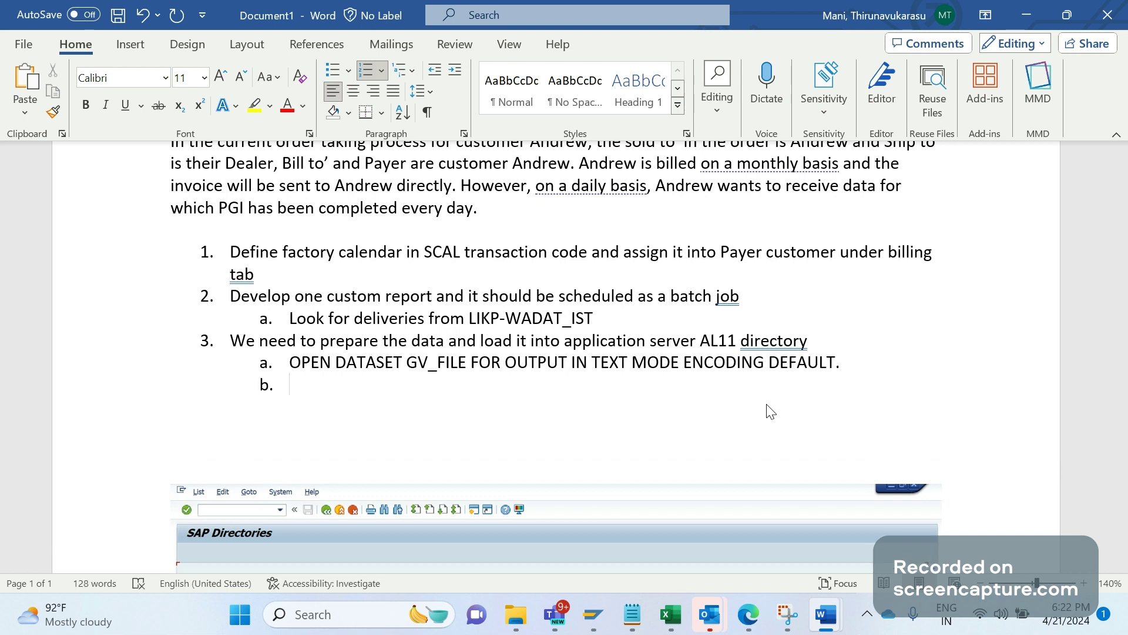
{"action": "type", "text": "LOOP AT LT_TEXT INTO LW_TEXT"}
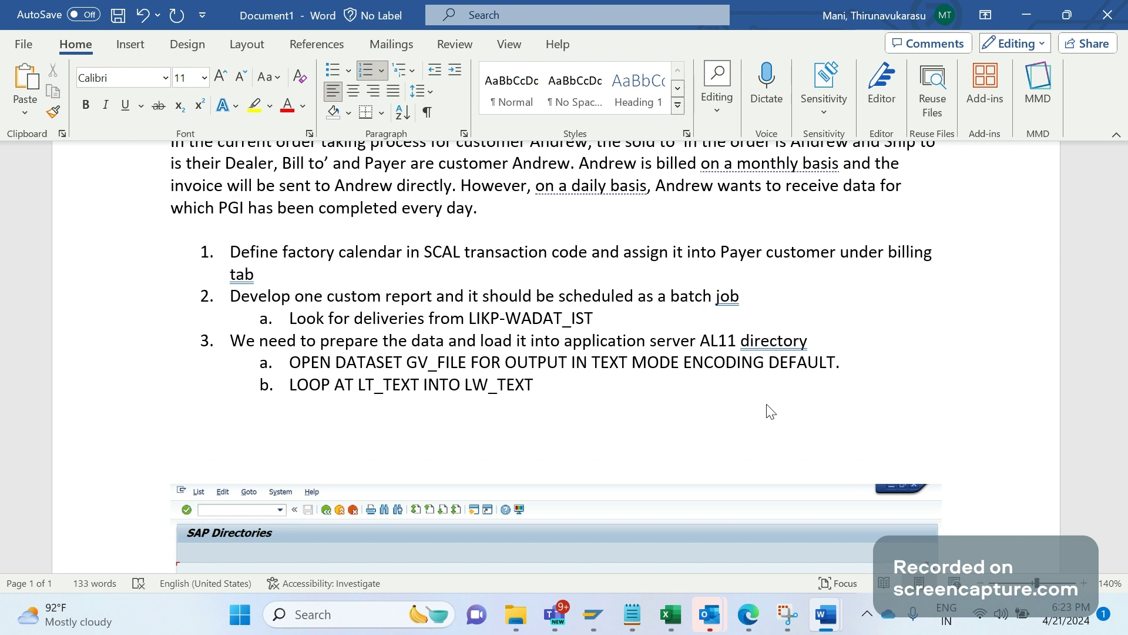
{"action": "type", "text": "."}
Add ENDLOOP as sub-item c and insert an indented empty sub-item i under the LOOP line.
{"action": "key", "text": "Return"}
{"action": "type", "text": "ENDLOOP"}
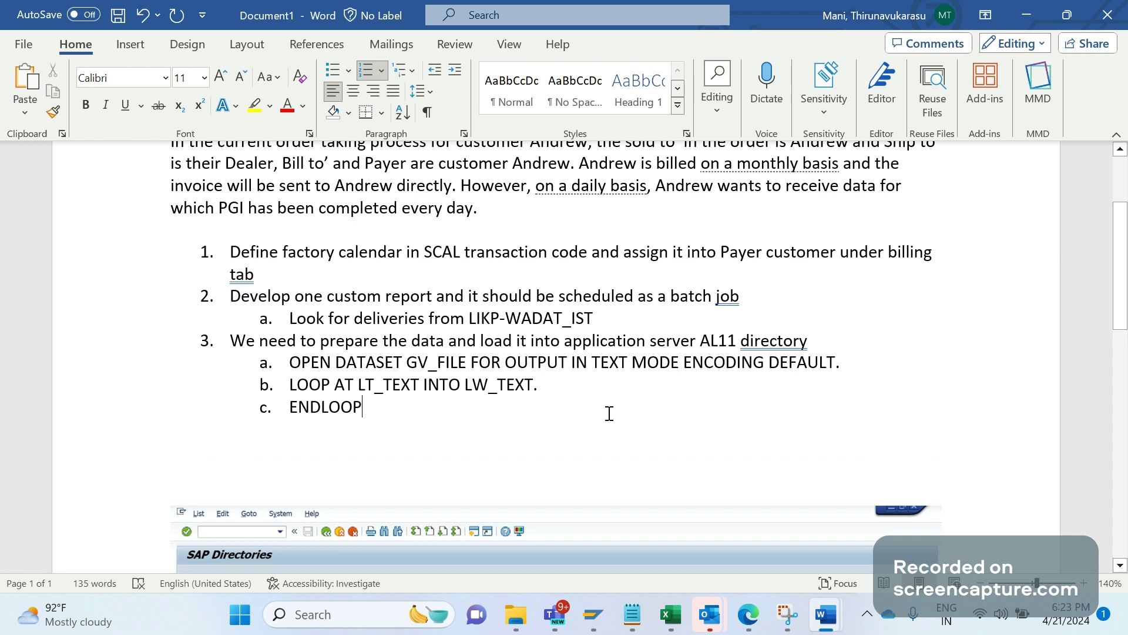
{"action": "left_click", "coordinate": [589, 385]}
{"action": "key", "text": "Return"}
{"action": "key", "text": "Tab"}
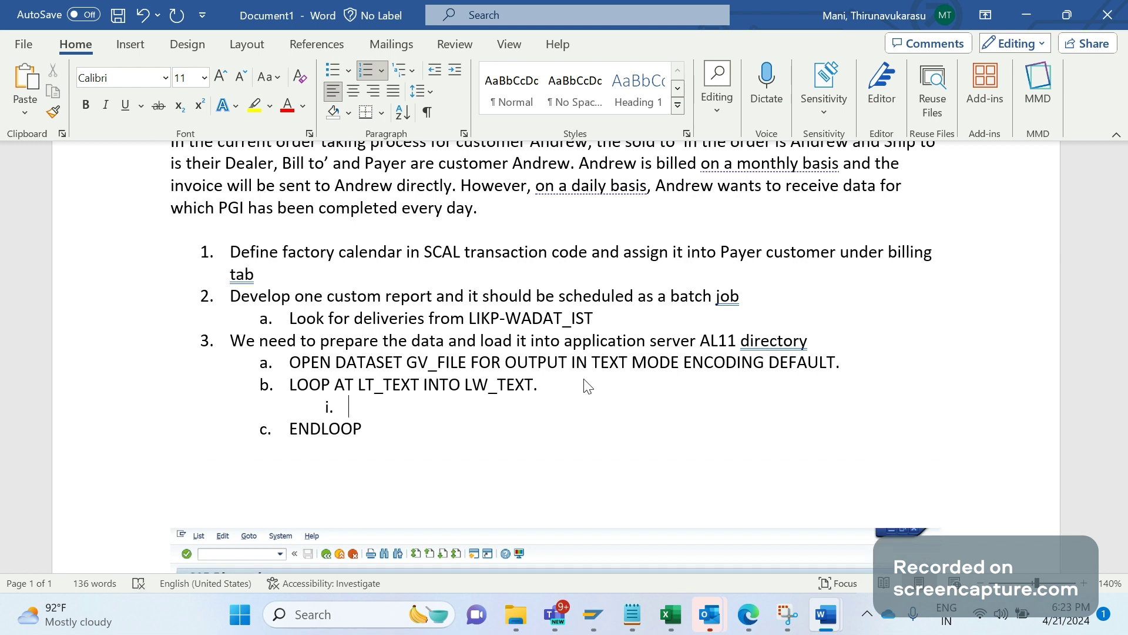
Write 'LW_TEXT-CLO101 LW_TEXT_CL0102 INTO LV_FILE RESPECTING BLANKS.' in sub-item i, leaving an empty sub-item ii.
{"action": "type", "text": "LW_TEXT-CLO101 LW"}
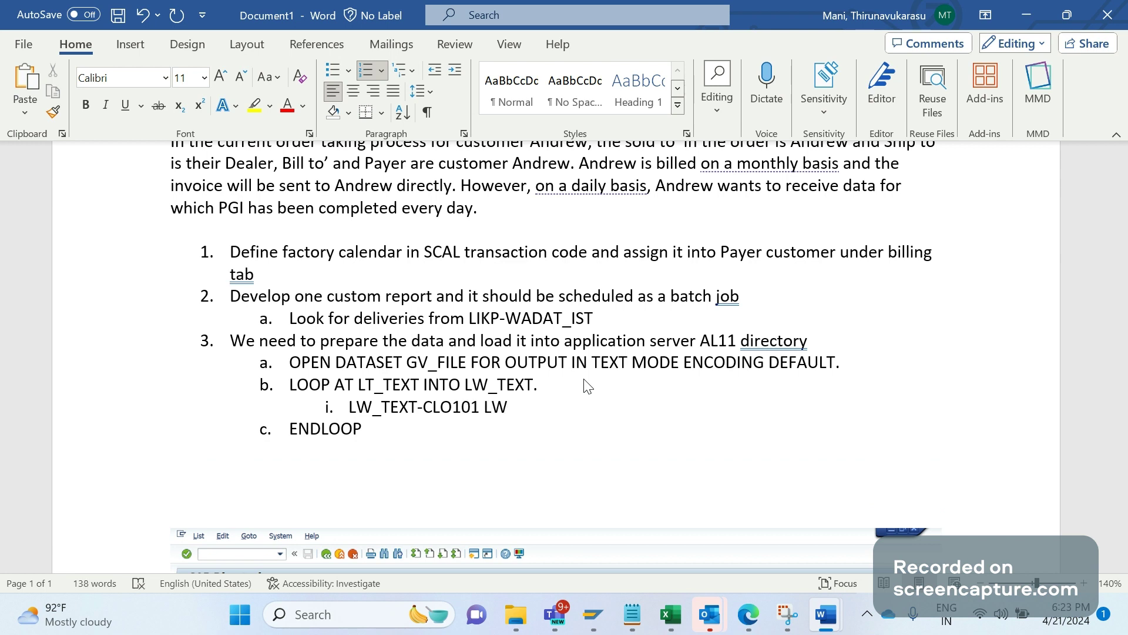
{"action": "type", "text": "_TEXT_CL012"}
{"action": "key", "text": "BackSpace"}
{"action": "type", "text": "02"}
{"action": "key", "text": "Return"}
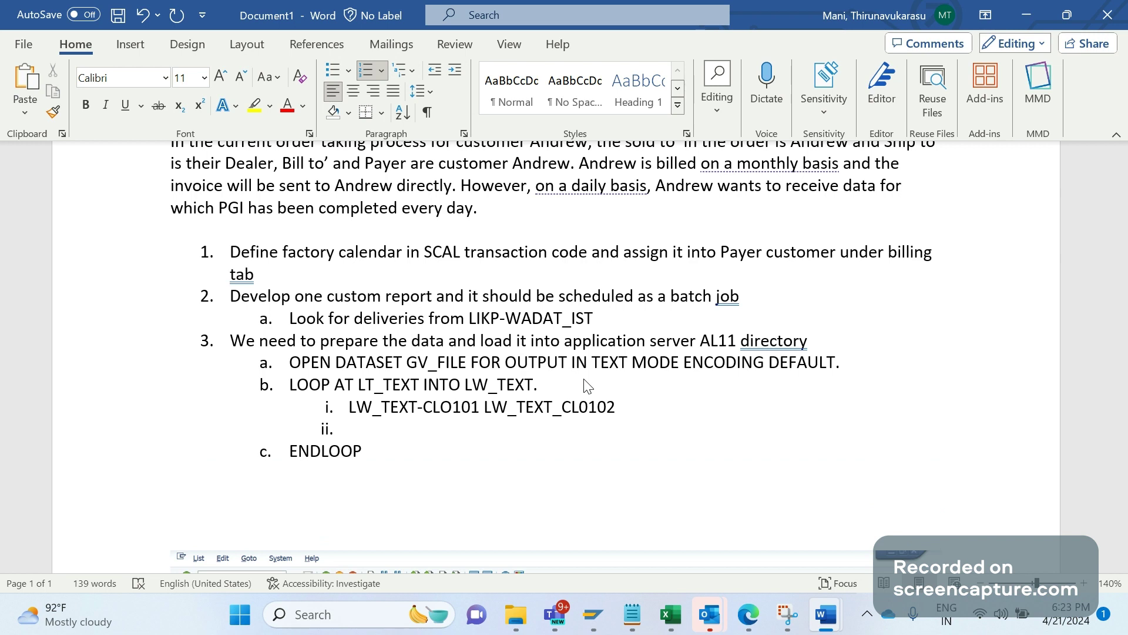
{"action": "left_click", "coordinate": [475, 464]}
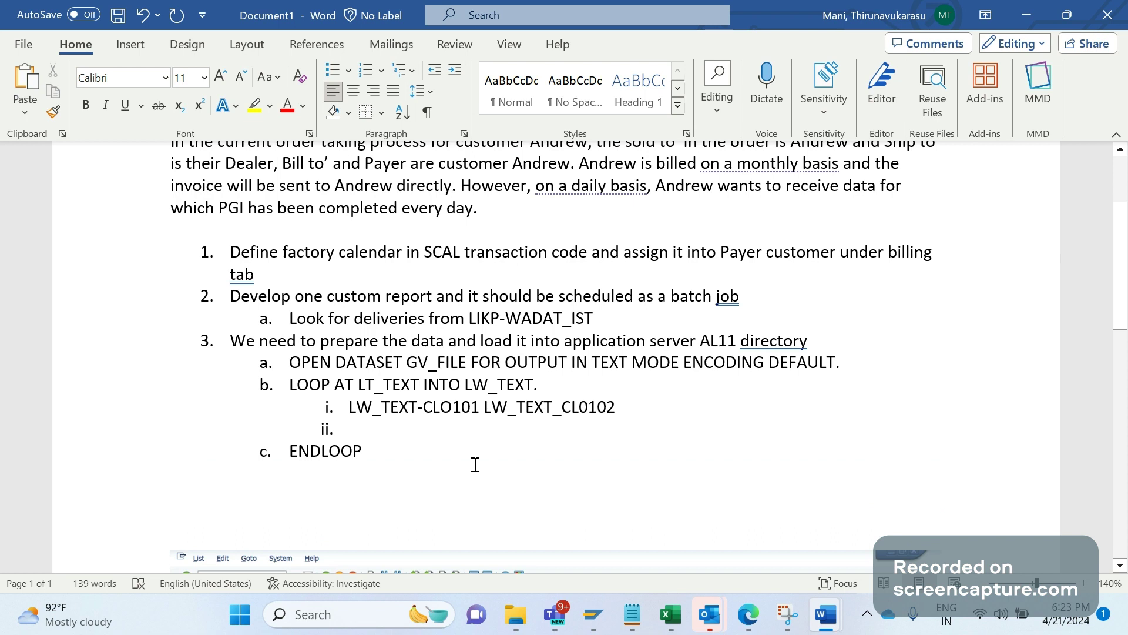
{"action": "left_click", "coordinate": [644, 405]}
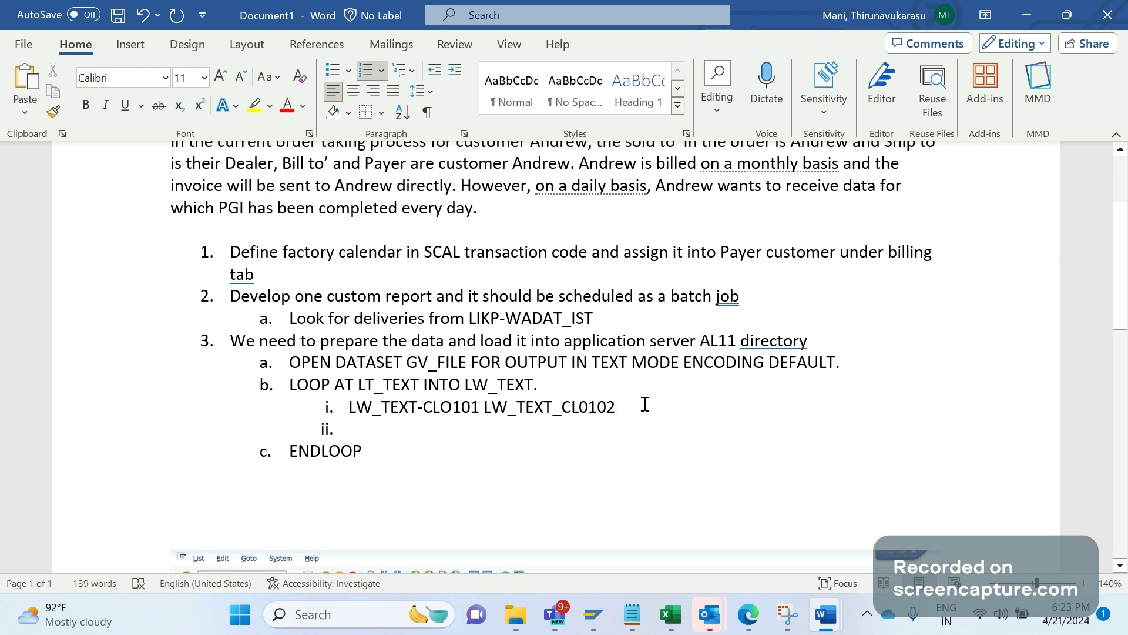
{"action": "type", "text": "TO"}
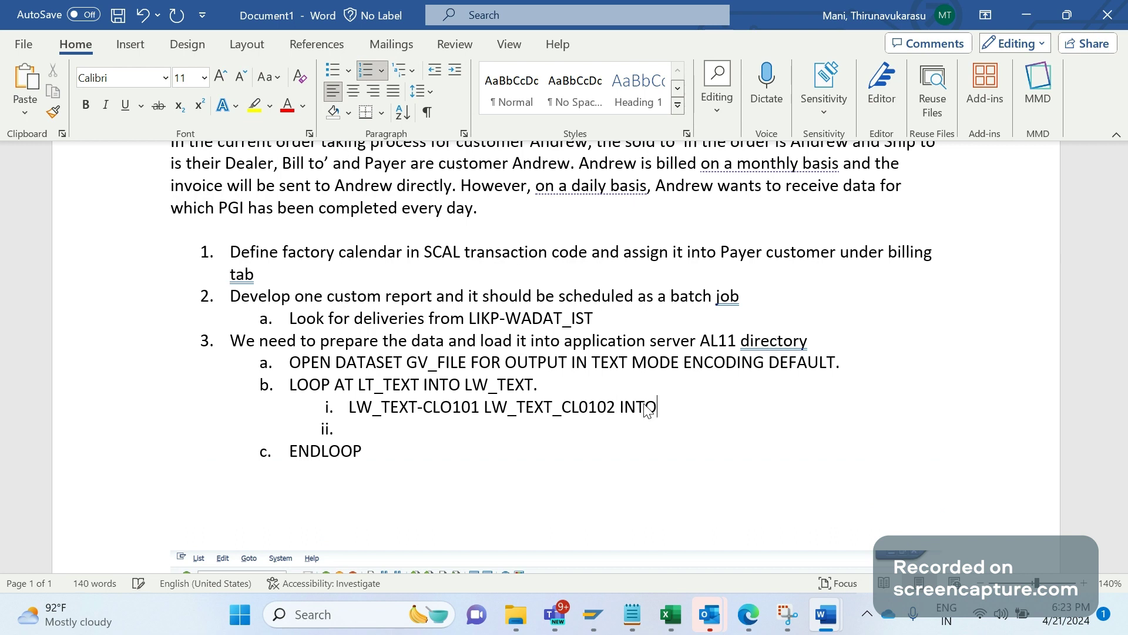
{"action": "type", "text": " LV_FILE RESPECTING BLANKS."}
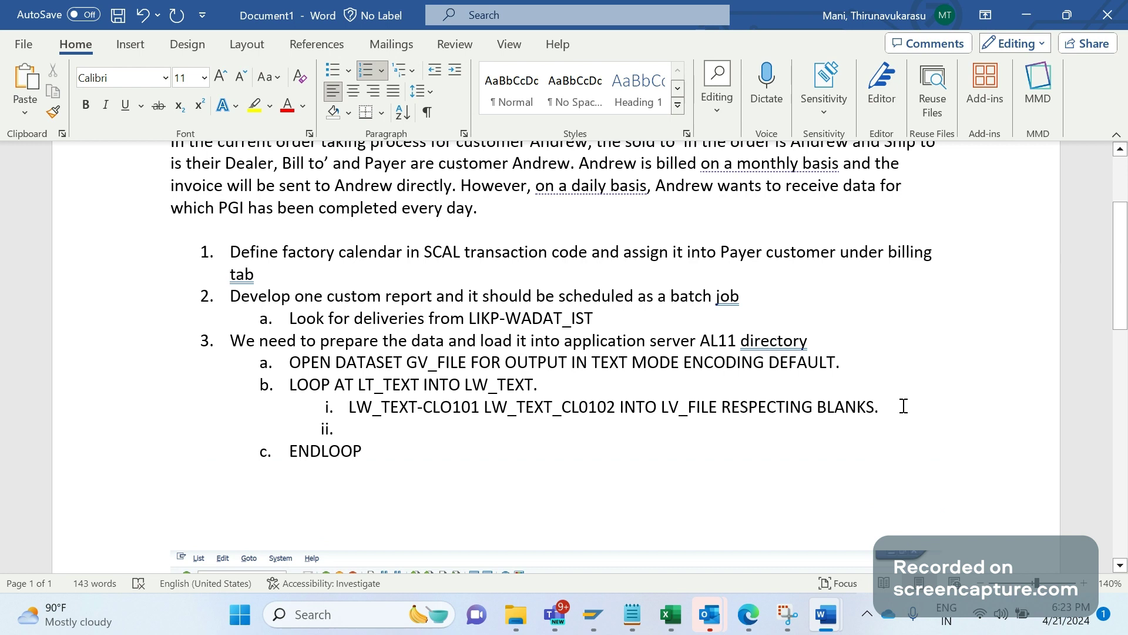
{"action": "left_click_drag", "start_coordinate": [875, 407], "coordinate": [794, 402]}
{"action": "left_click", "coordinate": [792, 461]}
{"action": "left_click_drag", "start_coordinate": [842, 330], "coordinate": [784, 300]}
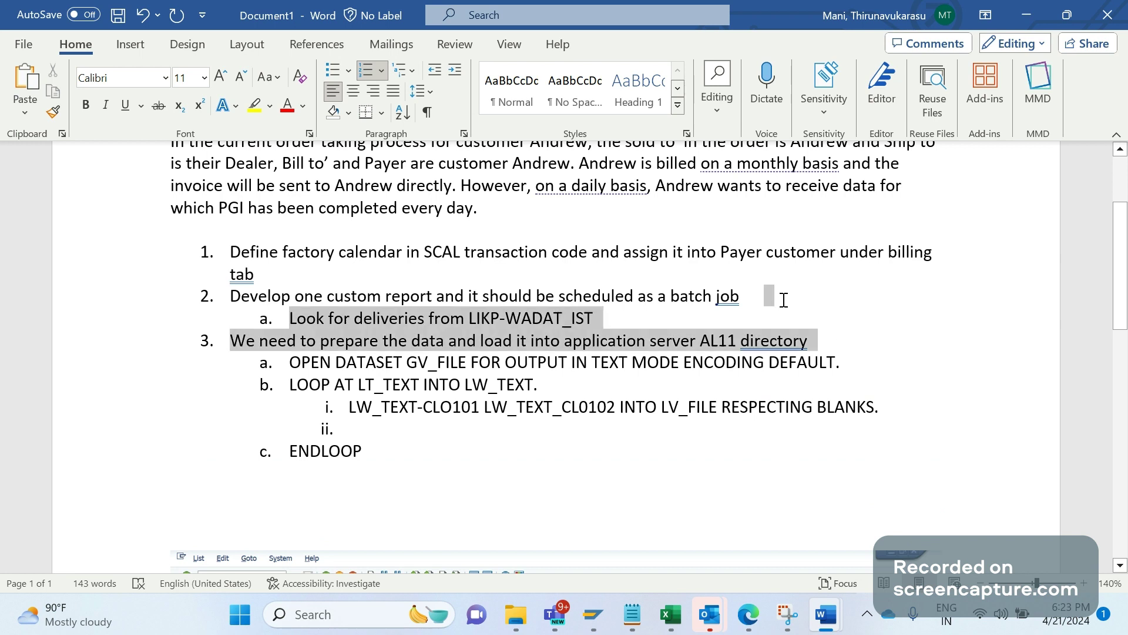
Add a new item d after ENDLOOP and fill sub-item ii with 'TRANSFER LV_FILE INTO GV_FILE'.
{"action": "left_click", "coordinate": [422, 450]}
{"action": "key", "text": "Return"}
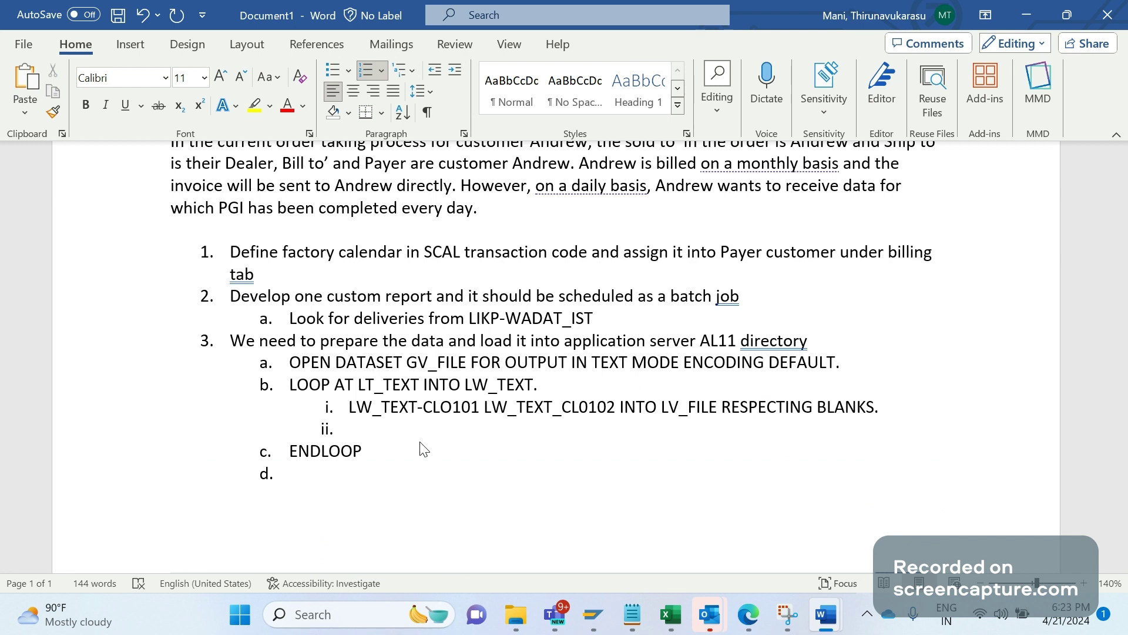
{"action": "left_click", "coordinate": [653, 433]}
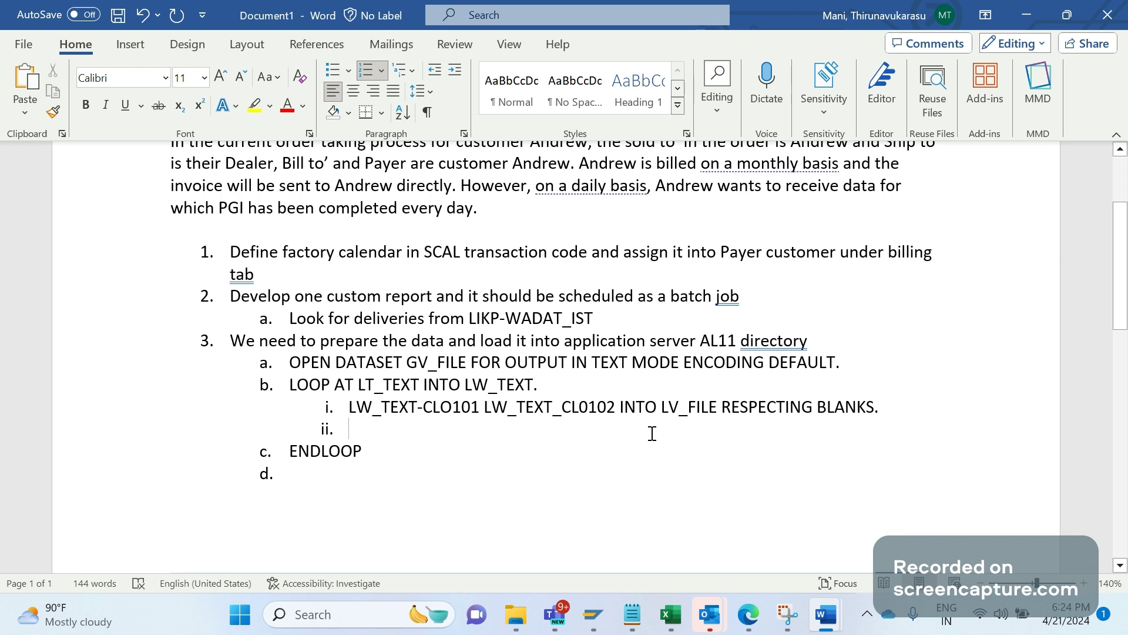
{"action": "type", "text": "TRANSFER LV_FILE INTO GV_FILE"}
Enter 'CLOSE DATASET GV_FILE' as item d.
{"action": "key", "text": "Down"}
{"action": "key", "text": "Down"}
{"action": "key", "text": "BackSpace"}
{"action": "type", "text": "CLOSE"}
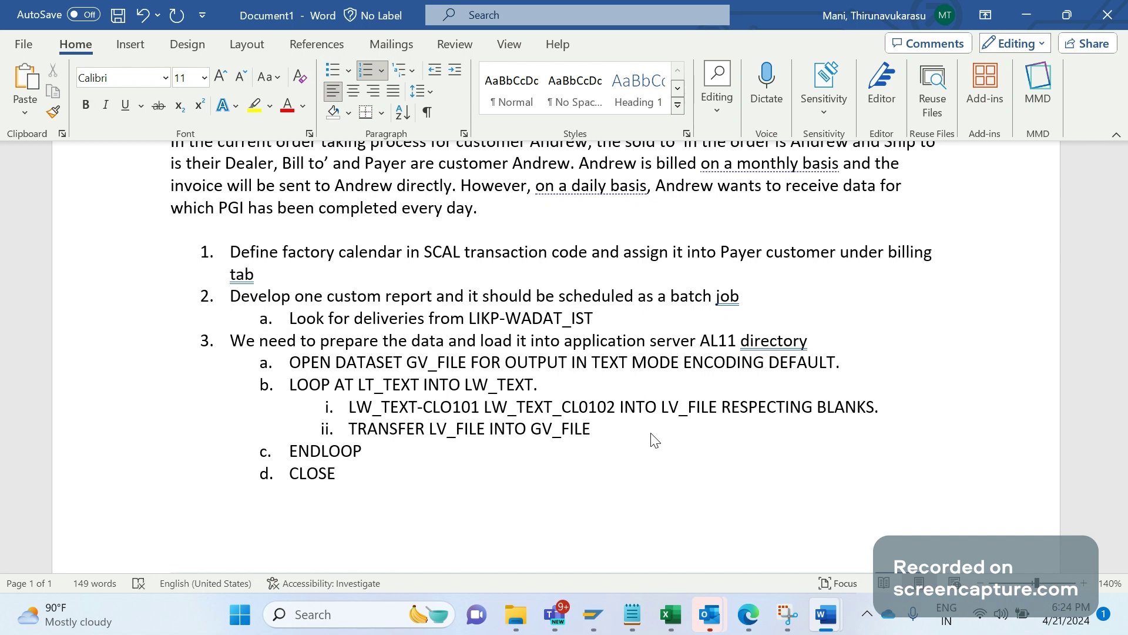
{"action": "type", "text": " DATASET GV_FILE"}
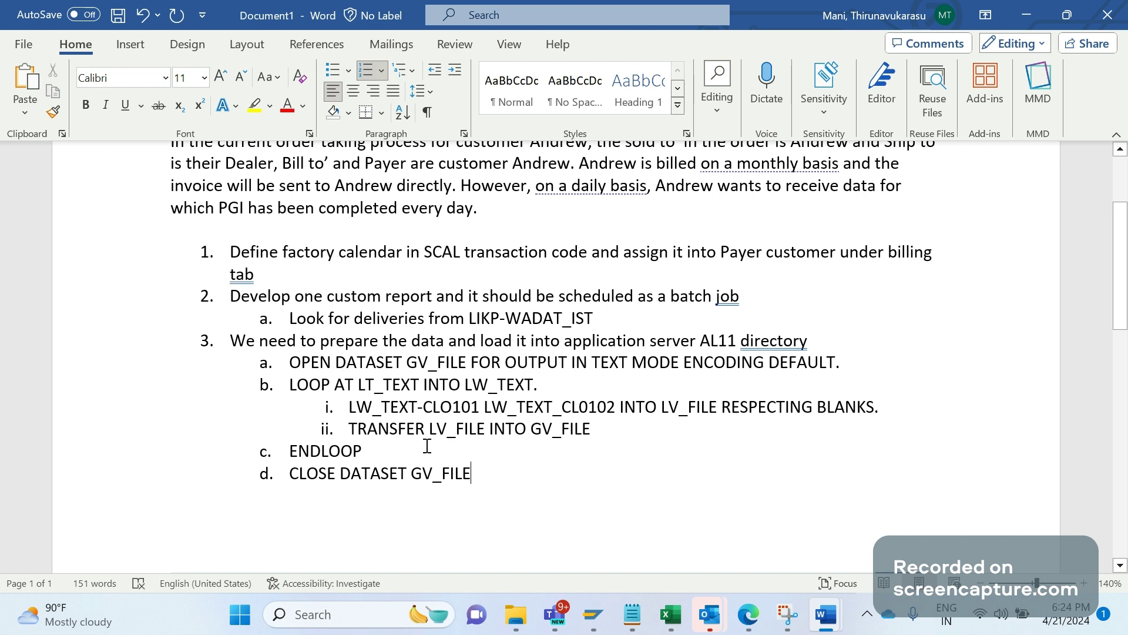
{"action": "left_click_drag", "start_coordinate": [395, 445], "coordinate": [296, 388]}
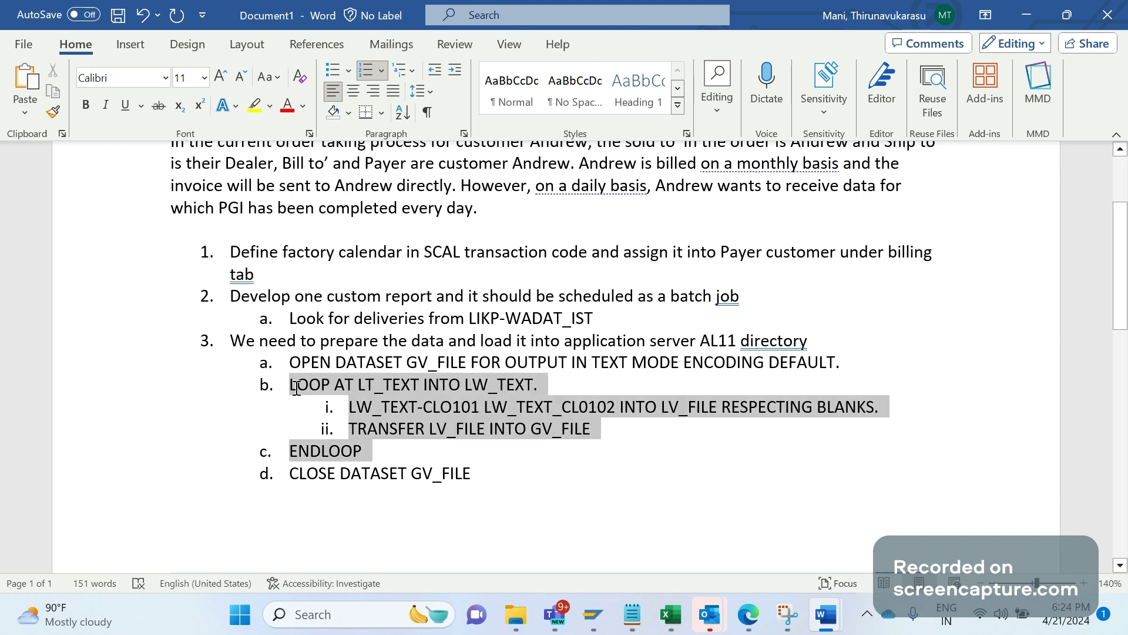
{"action": "left_click", "coordinate": [540, 487]}
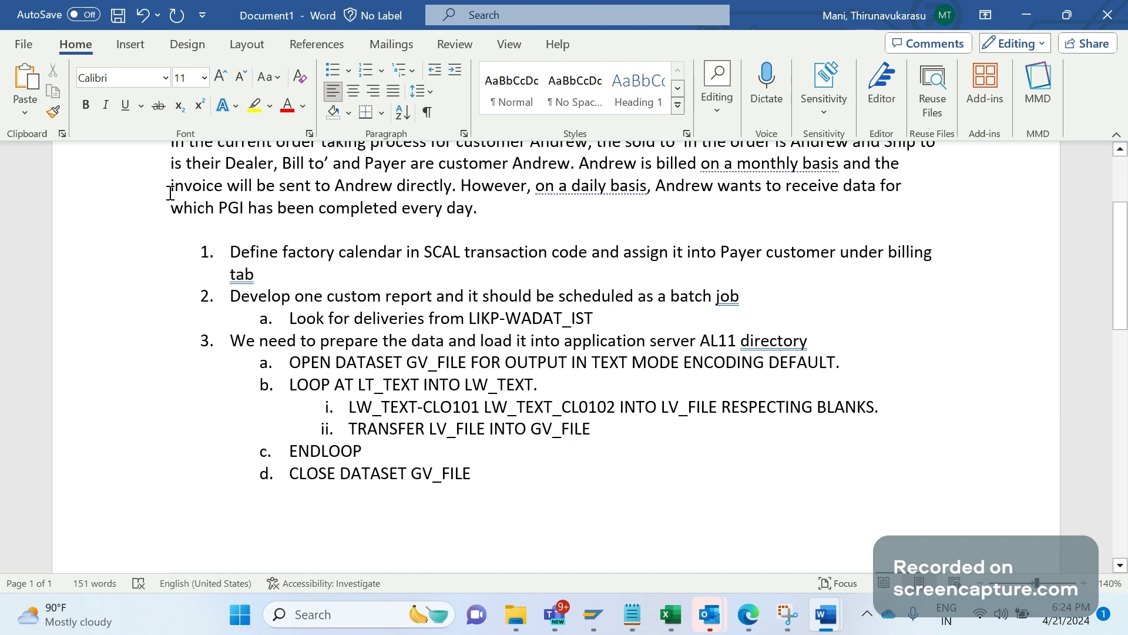
Below item d, type '4. IBM sterling team will pick it up and keep it in vendor directory', correcting typos.
{"action": "key", "text": "ctrl+v"}
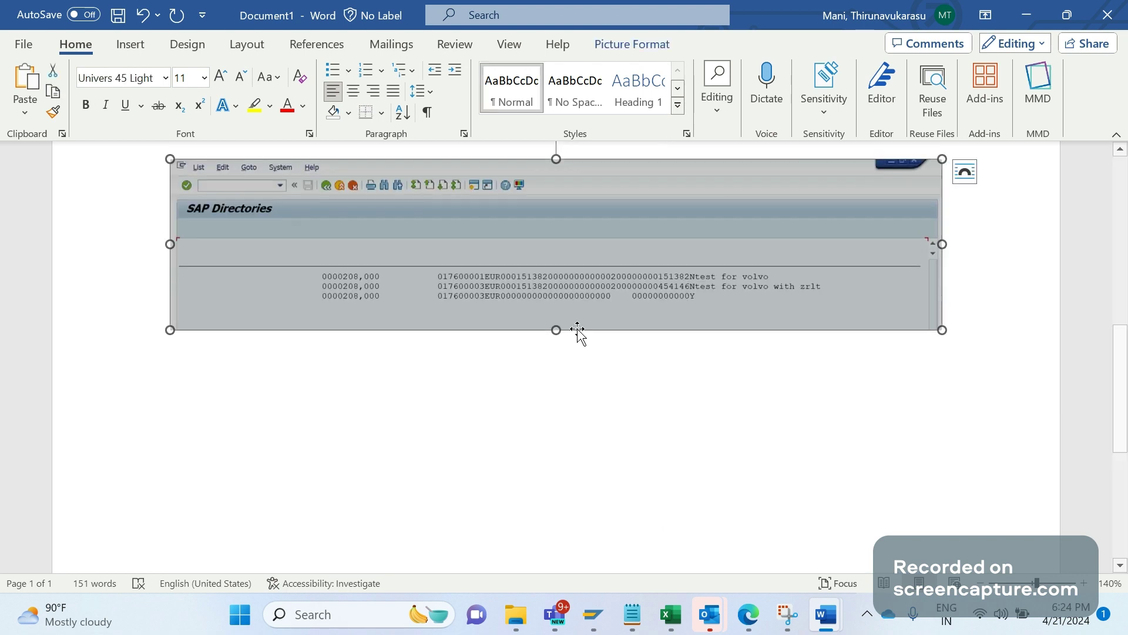
{"action": "left_click", "coordinate": [718, 461]}
{"action": "scroll", "coordinate": [610, 490], "scroll_direction": "up", "scroll_amount": 6}
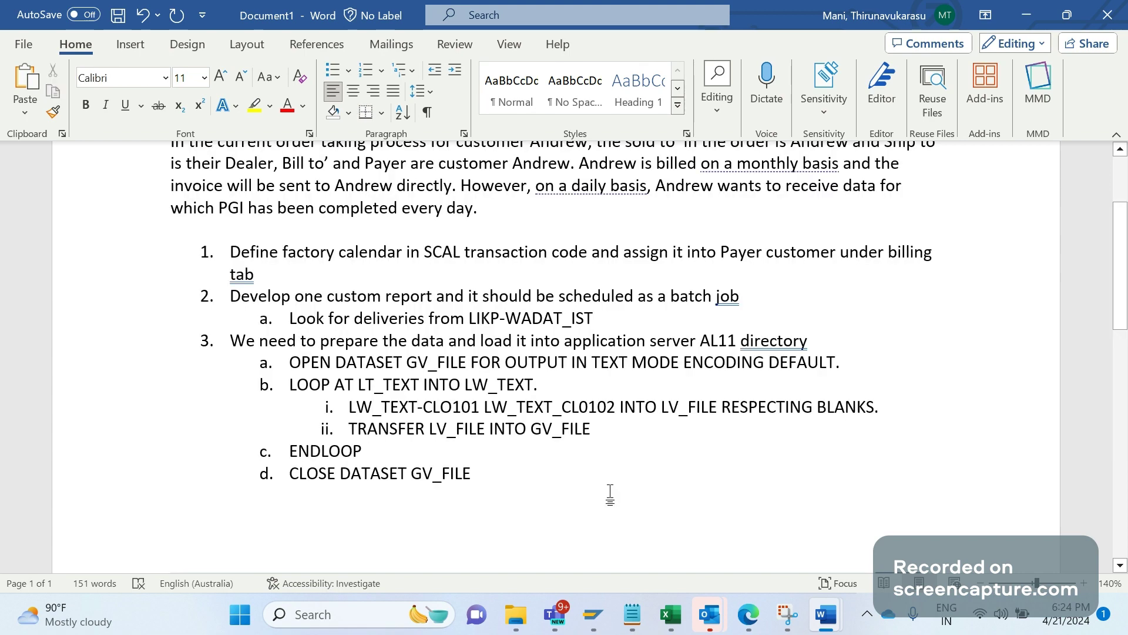
{"action": "left_click", "coordinate": [608, 497]}
{"action": "type", "text": "4"}
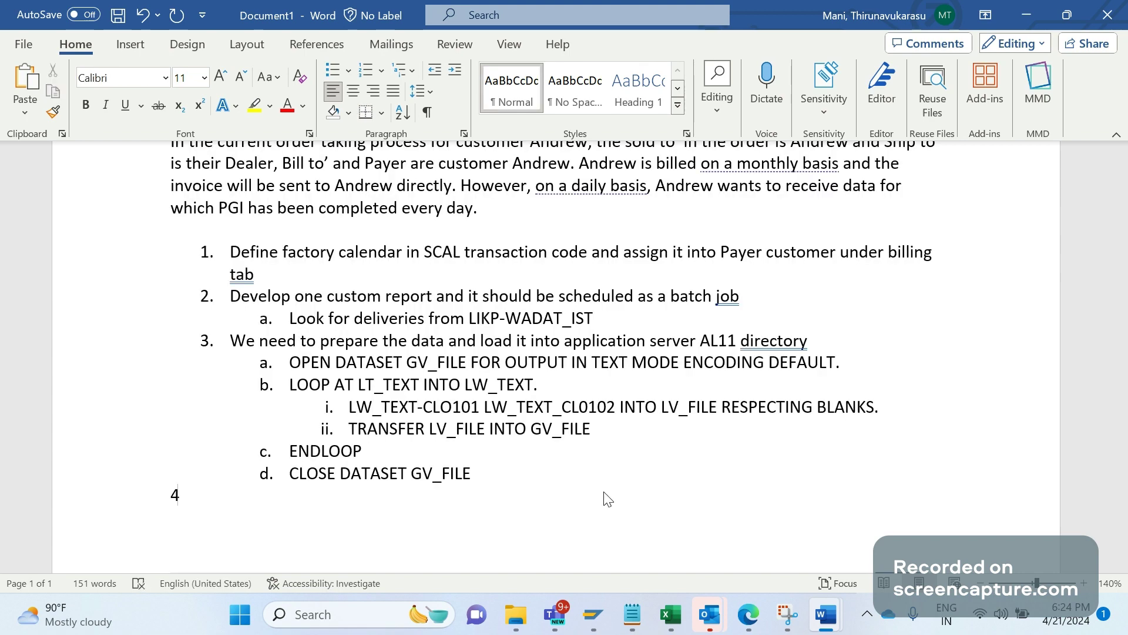
{"action": "type", "text": ". "}
{"action": "type", "text": "IBM"}
{"action": "type", "text": " ster"}
{"action": "type", "text": "line"}
{"action": "key", "text": "BackSpace"}
{"action": "type", "text": "g team will"}
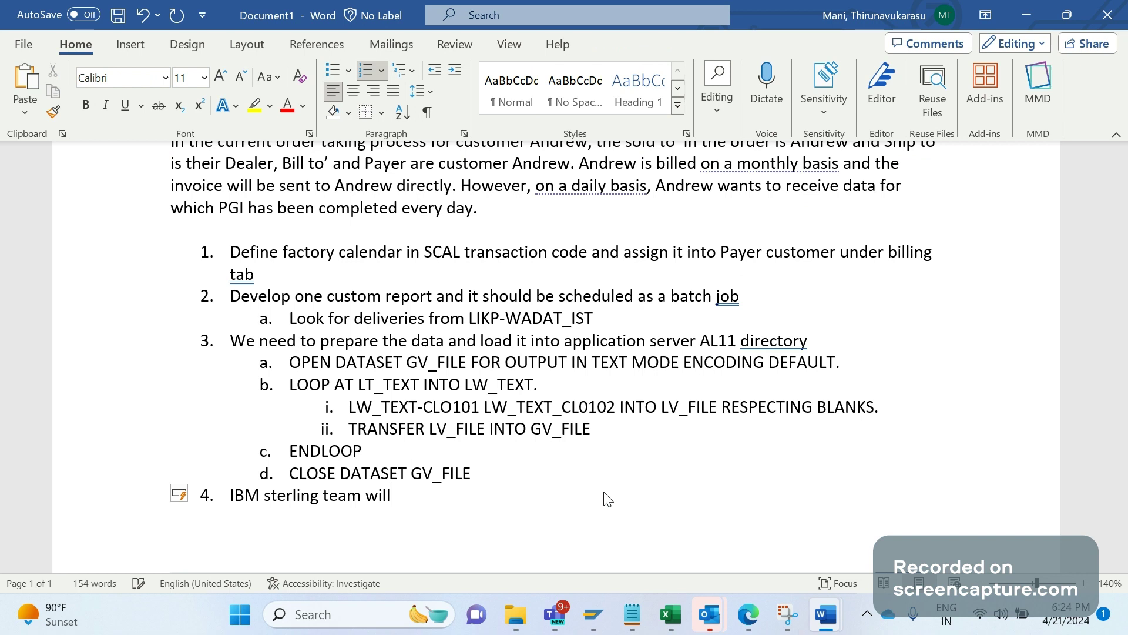
{"action": "type", "text": " pick I"}
{"action": "key", "text": "BackSpace"}
{"action": "key", "text": "BackSpace"}
{"action": "type", "text": "it up and kep"}
{"action": "key", "text": "BackSpace"}
{"action": "type", "text": "ep it in v"}
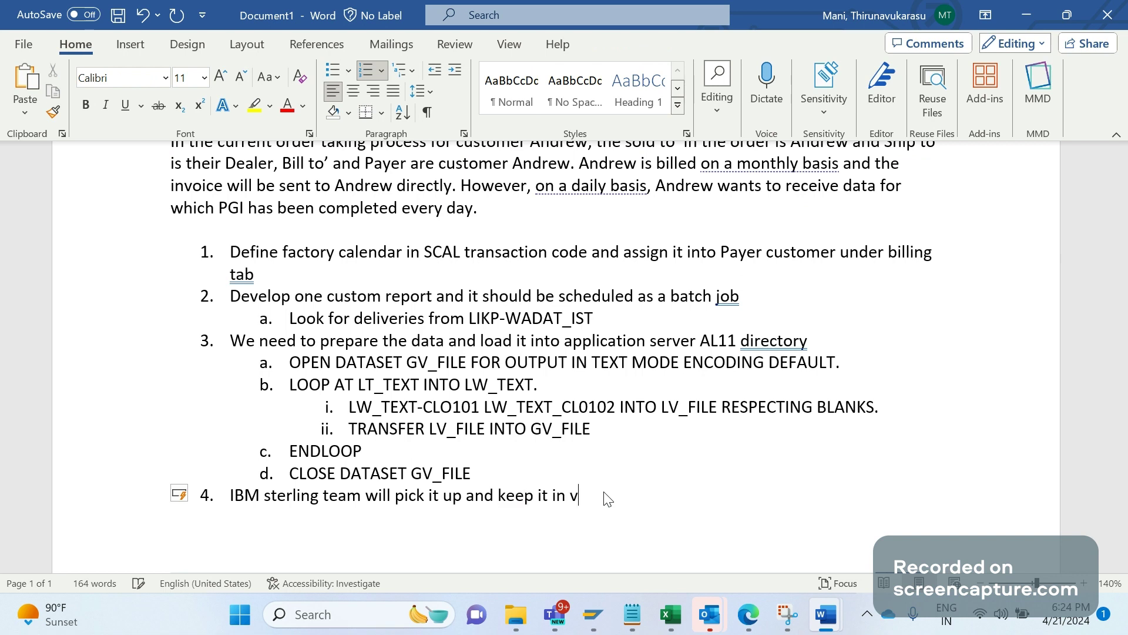
{"action": "type", "text": "endor directoy"}
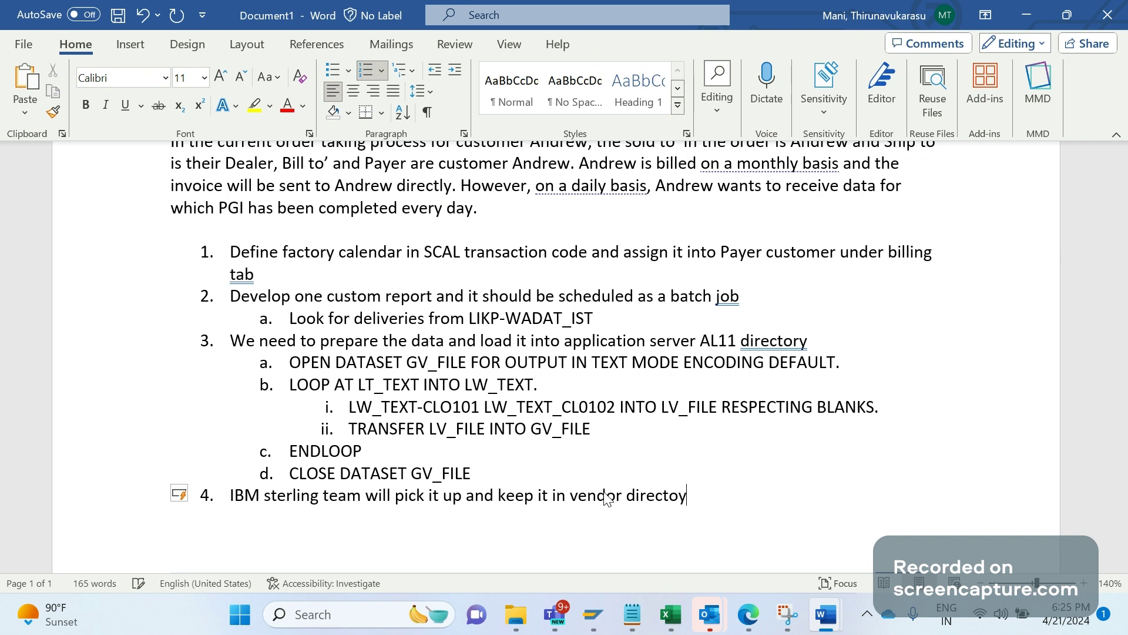
{"action": "key", "text": "BackSpace"}
{"action": "type", "text": "ry"}
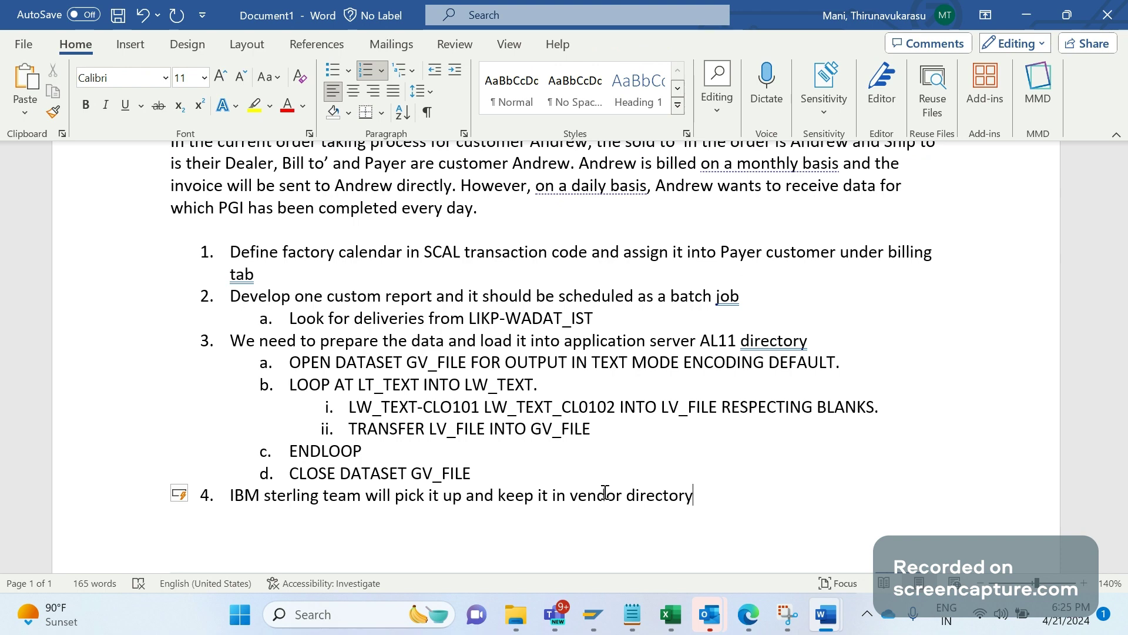
{"action": "key", "text": "ctrl+v"}
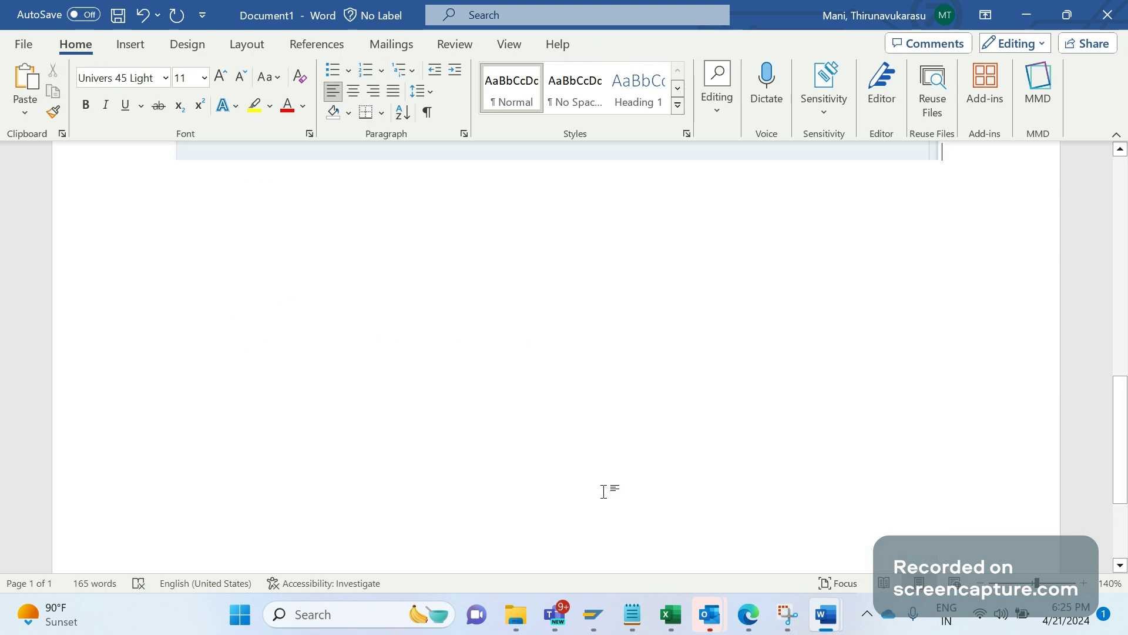
{"action": "key", "text": "ctrl+z"}
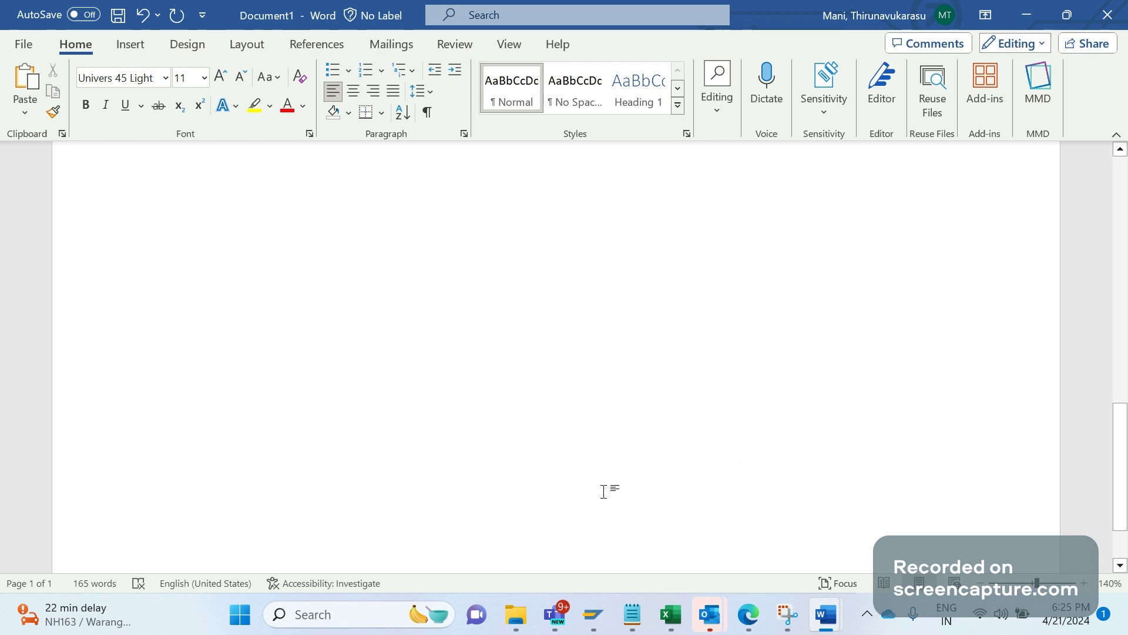
{"action": "type", "text": "TRANSFER LV_FILE INTO GV_FILE ENDLOOP"}
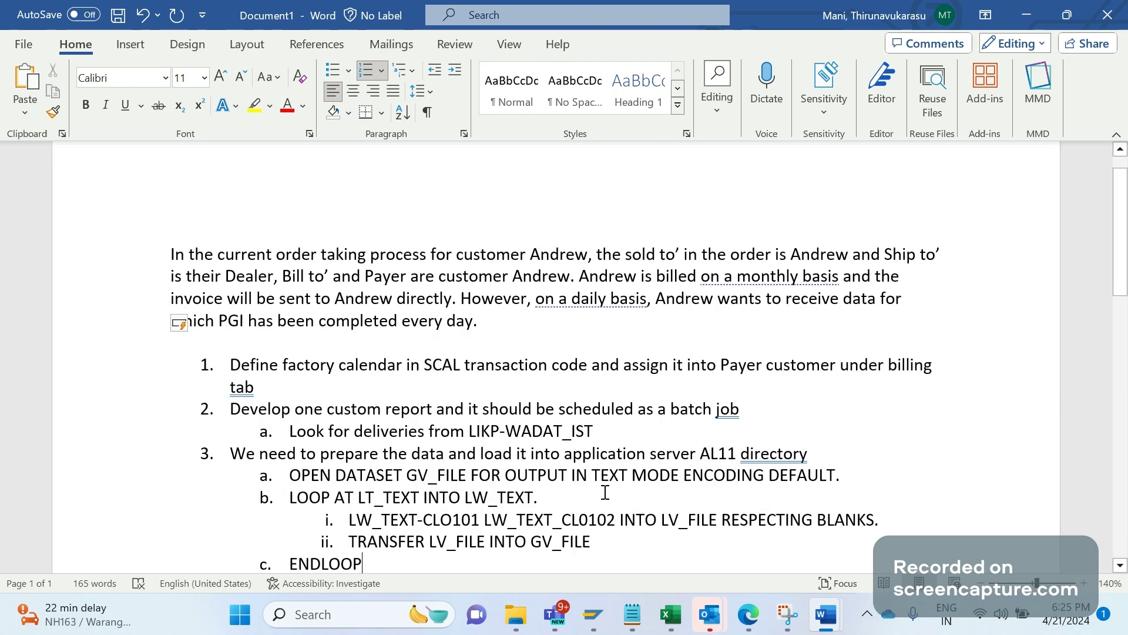